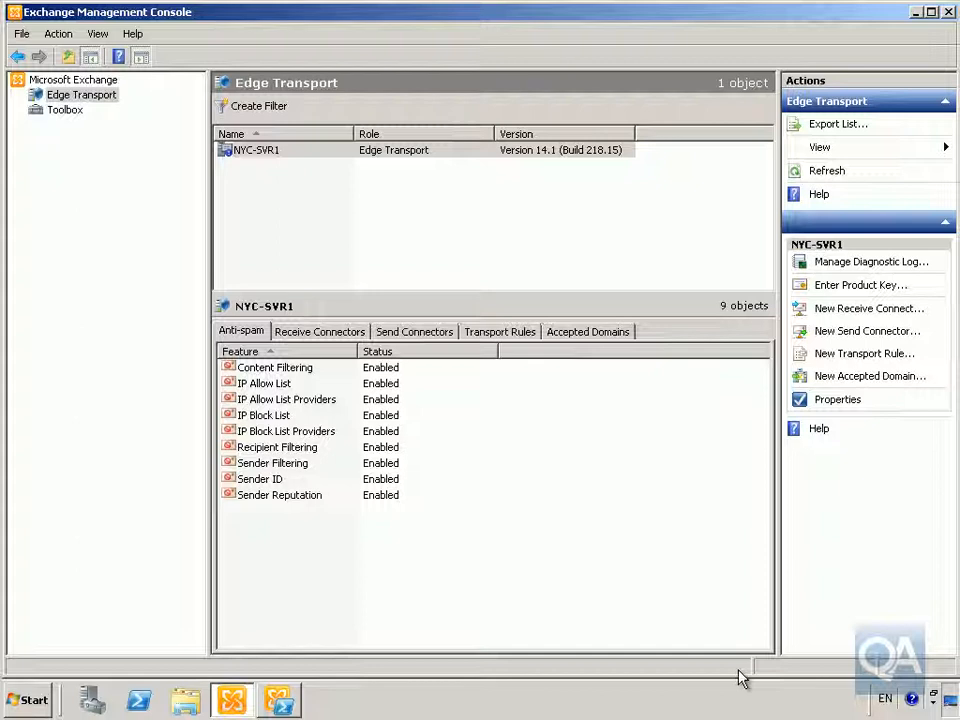
# Step: Review the Content Filtering properties, including the custom words, recipient exceptions and SCL action thresholds
pyautogui.rightClick(310, 375)
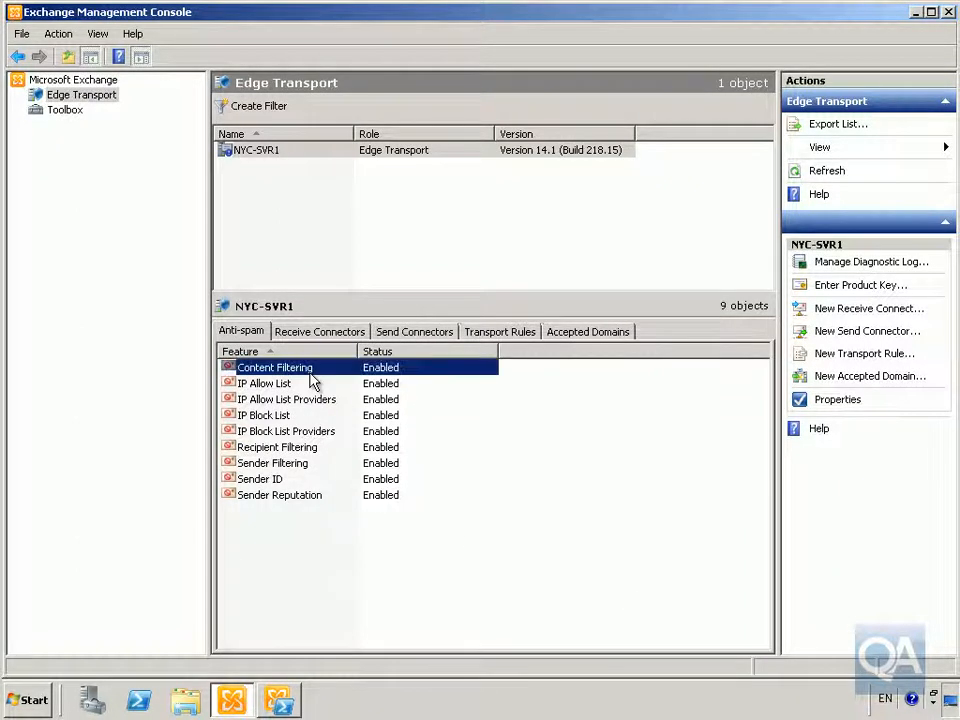
pyautogui.click(350, 408)
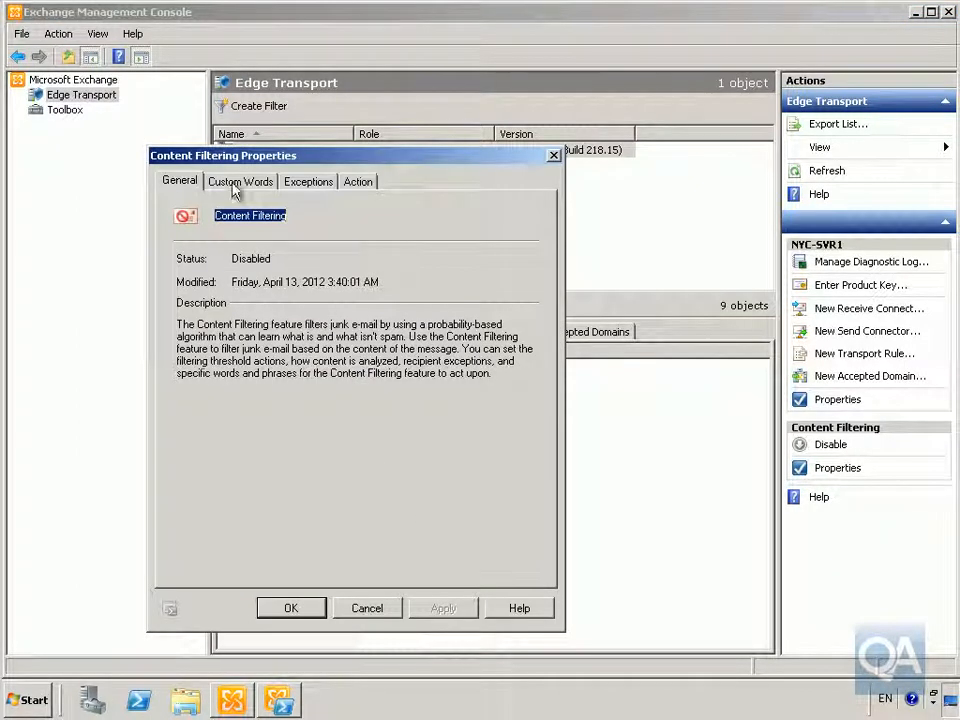
pyautogui.click(236, 185)
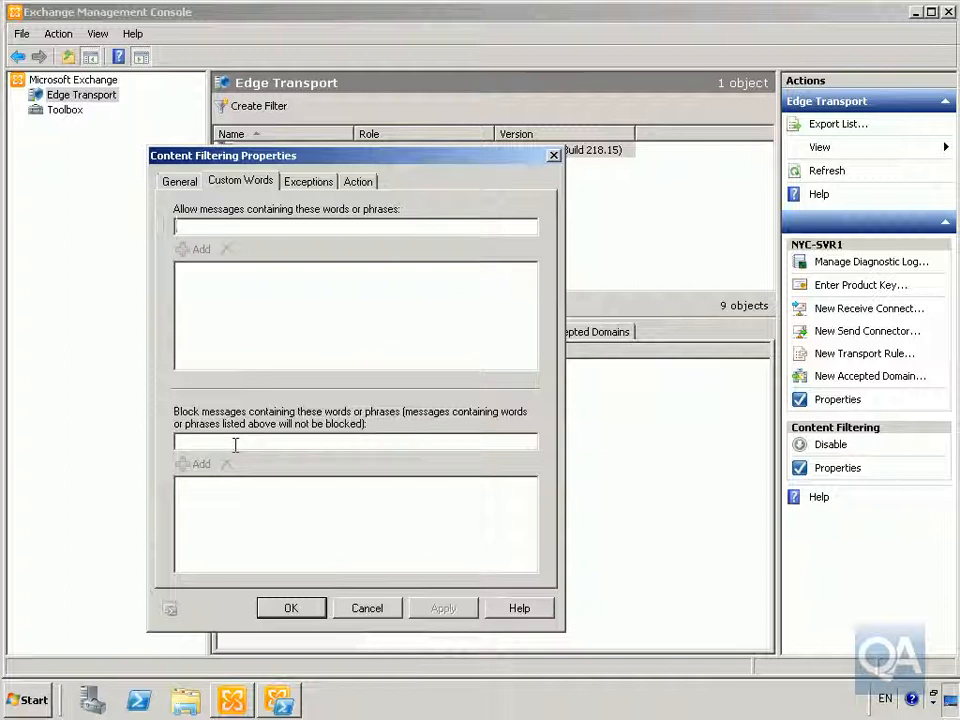
pyautogui.click(305, 183)
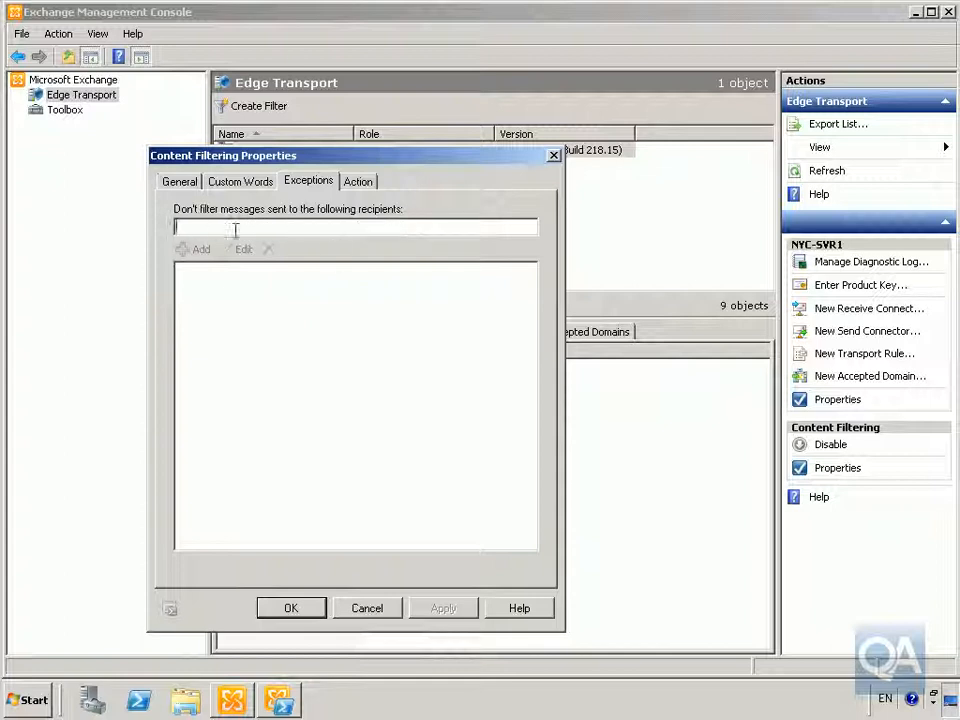
pyautogui.click(353, 184)
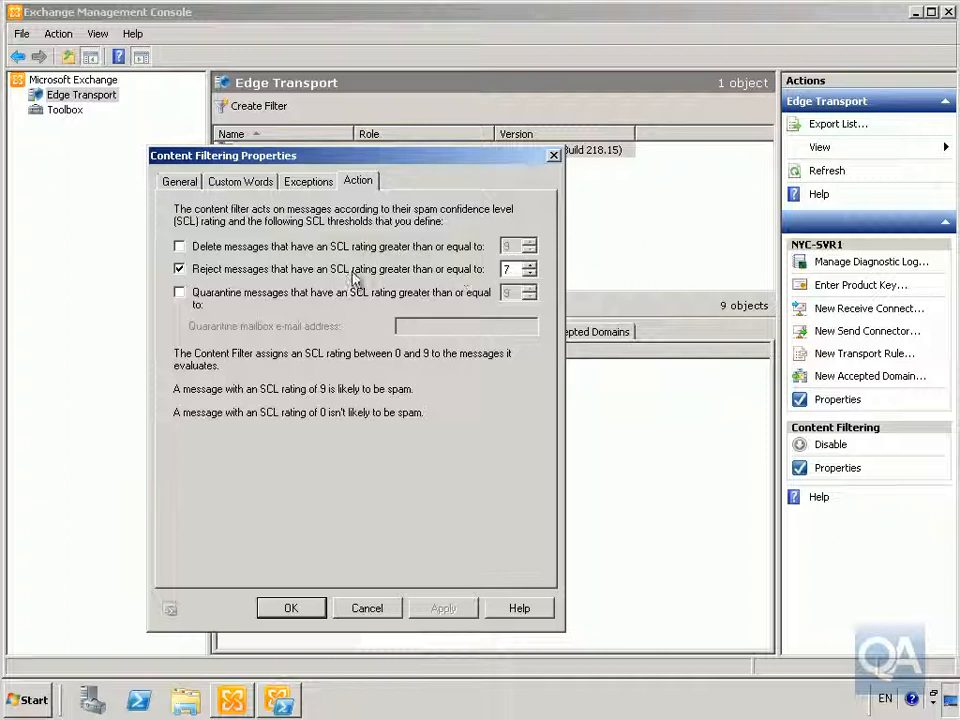
# Step: Enable deleting messages at an SCL rating of 9 or higher and quarantining messages at 8 or higher in Content Filtering
pyautogui.click(305, 247)
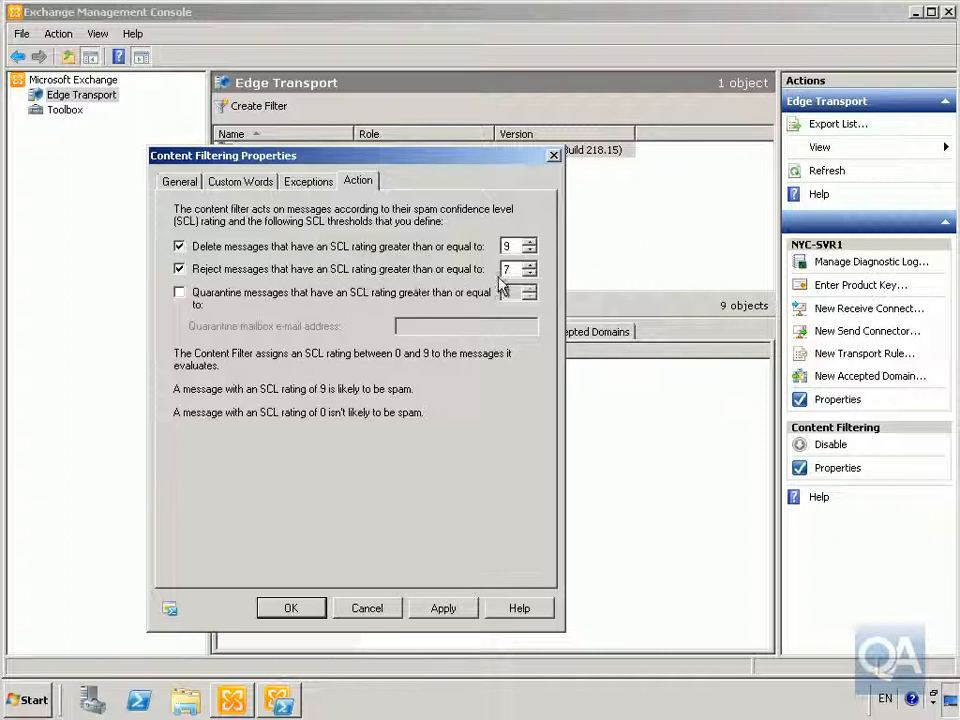
pyautogui.click(487, 305)
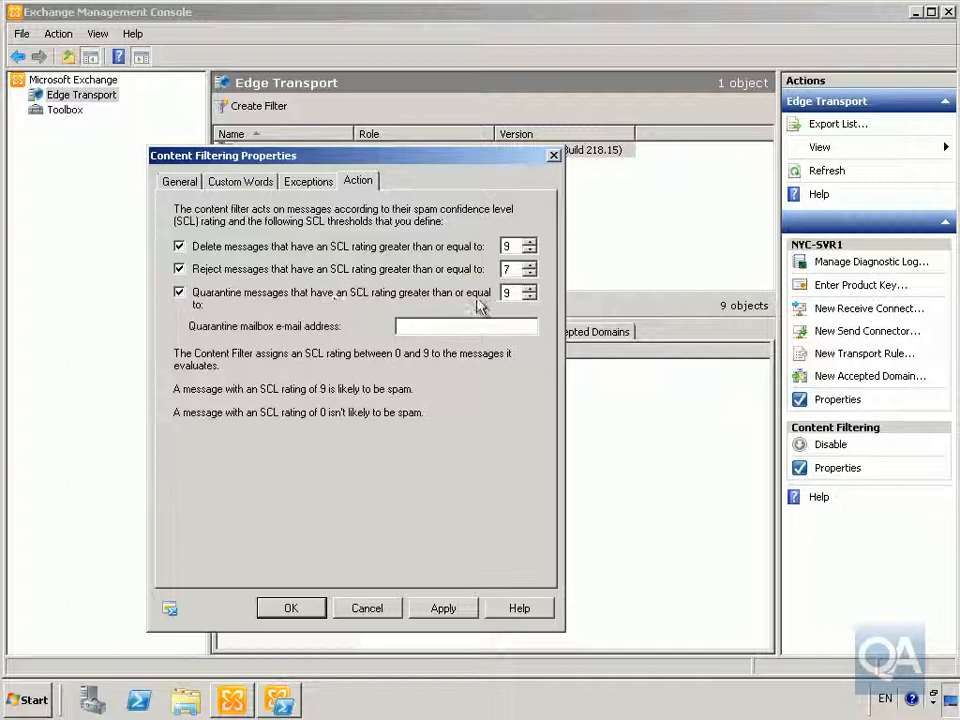
pyautogui.click(529, 298)
pyautogui.click(529, 298)
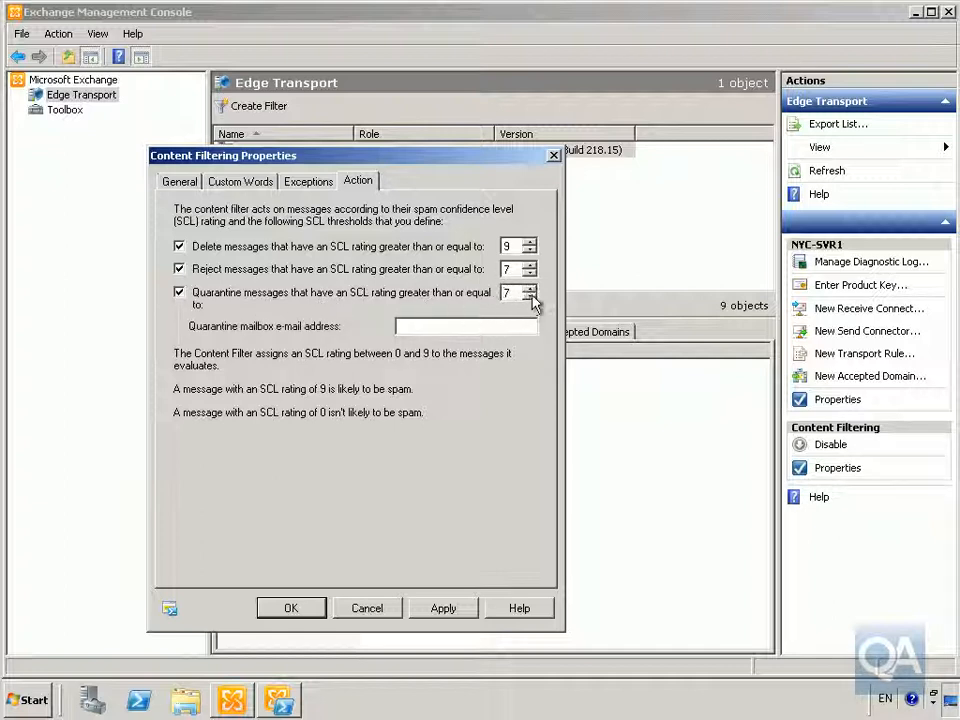
pyautogui.click(529, 289)
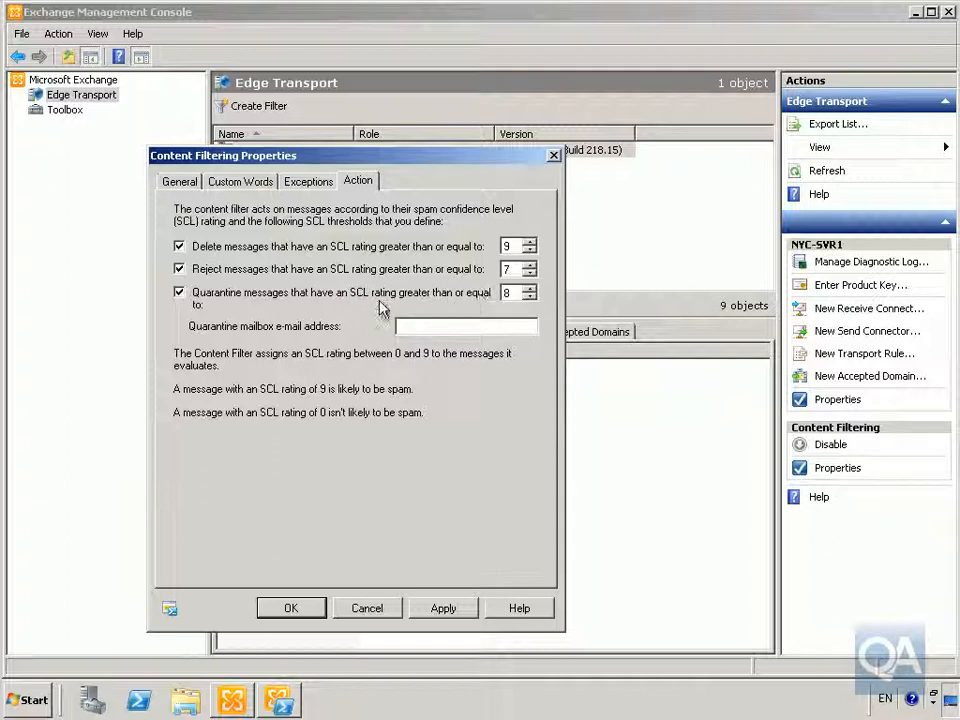
# Step: Turn off the SCL delete and quarantine actions and save the Content Filtering properties
pyautogui.click(242, 248)
pyautogui.click(250, 300)
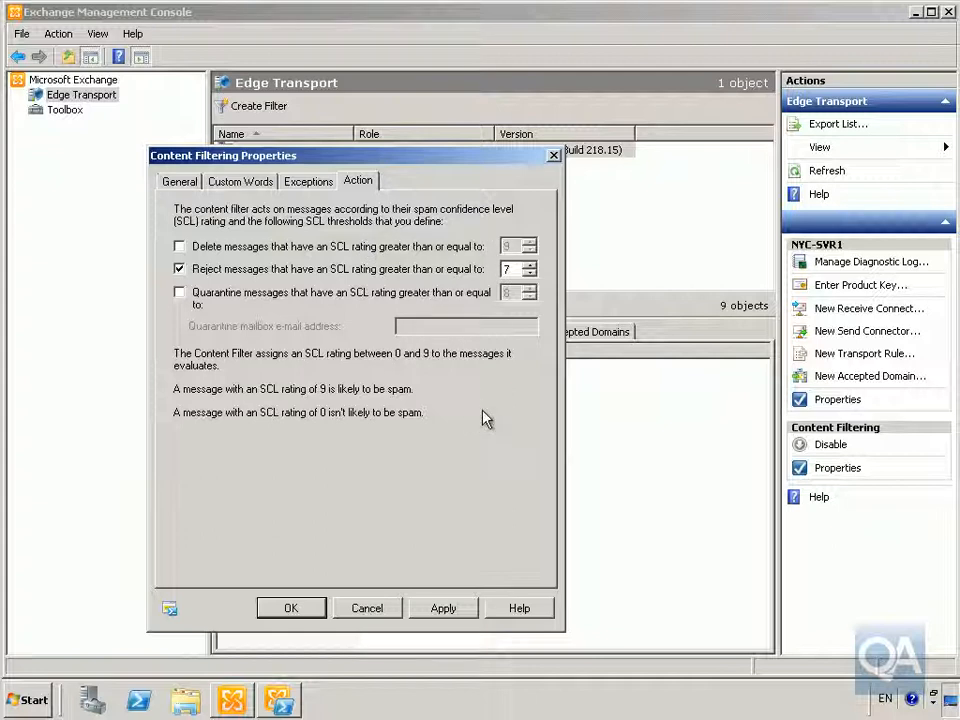
pyautogui.click(320, 608)
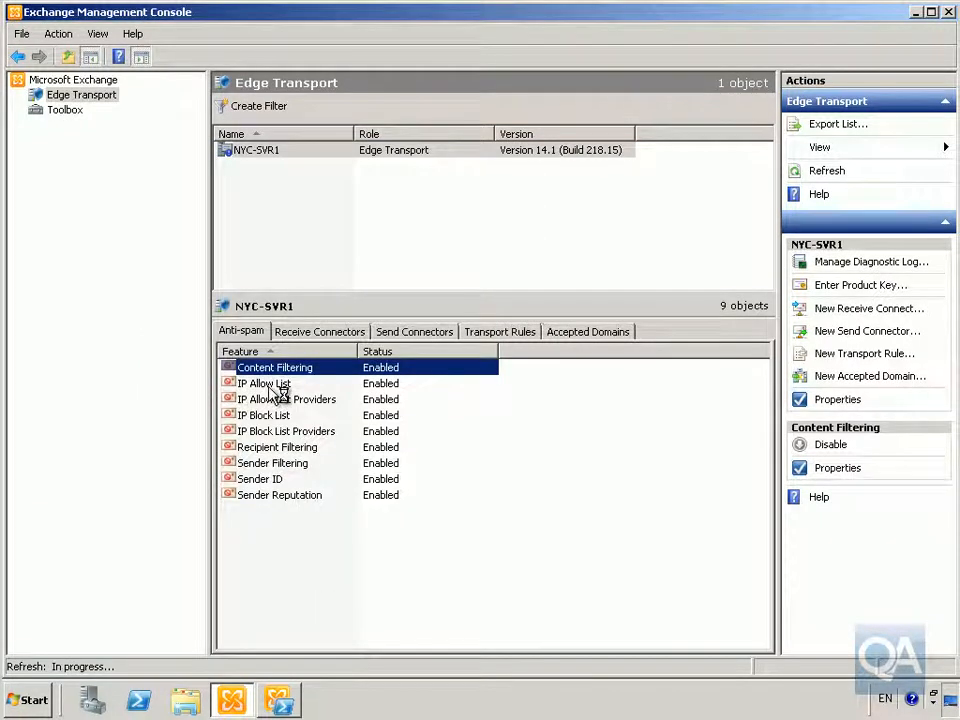
# Step: Add 10.10.0.10 to the allowed addresses of the IP Allow List and save the properties
pyautogui.click(270, 388)
pyautogui.rightClick(270, 390)
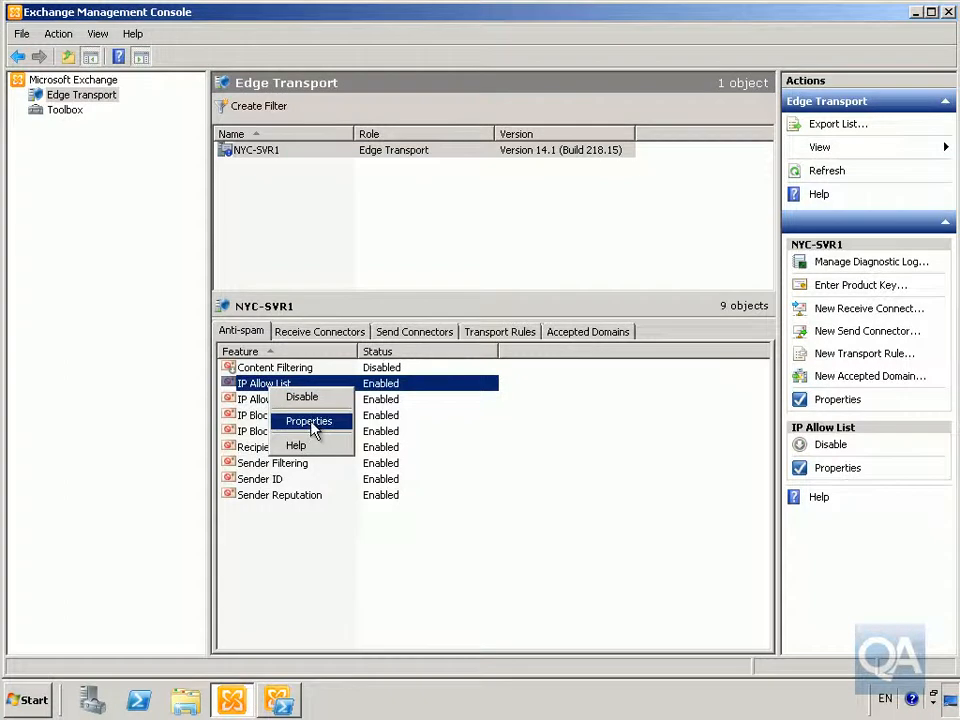
pyautogui.click(314, 423)
pyautogui.click(252, 163)
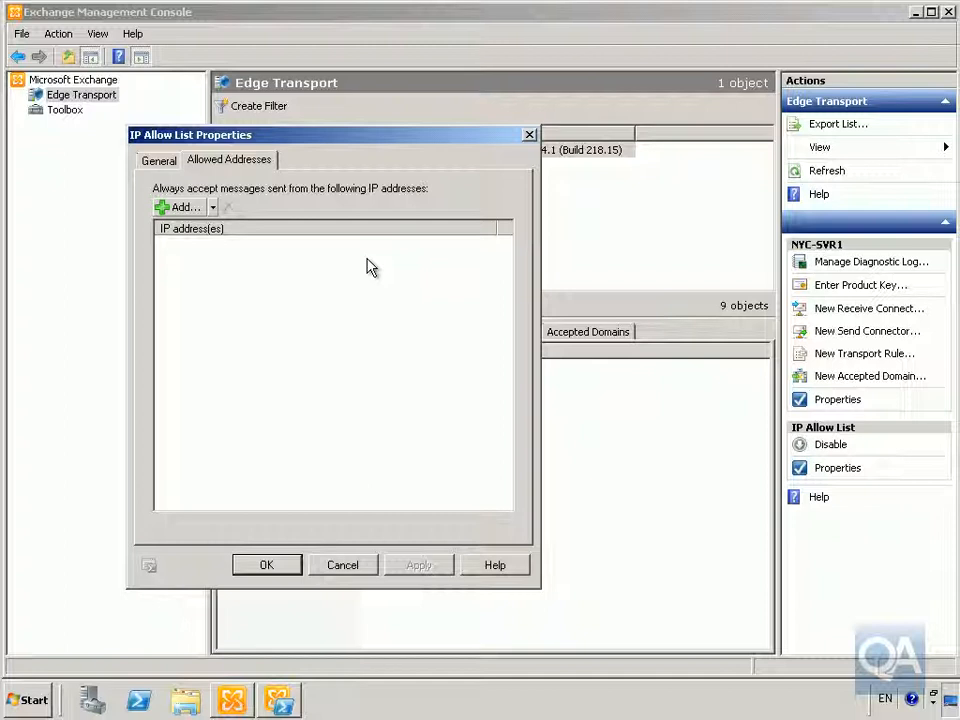
pyautogui.click(190, 210)
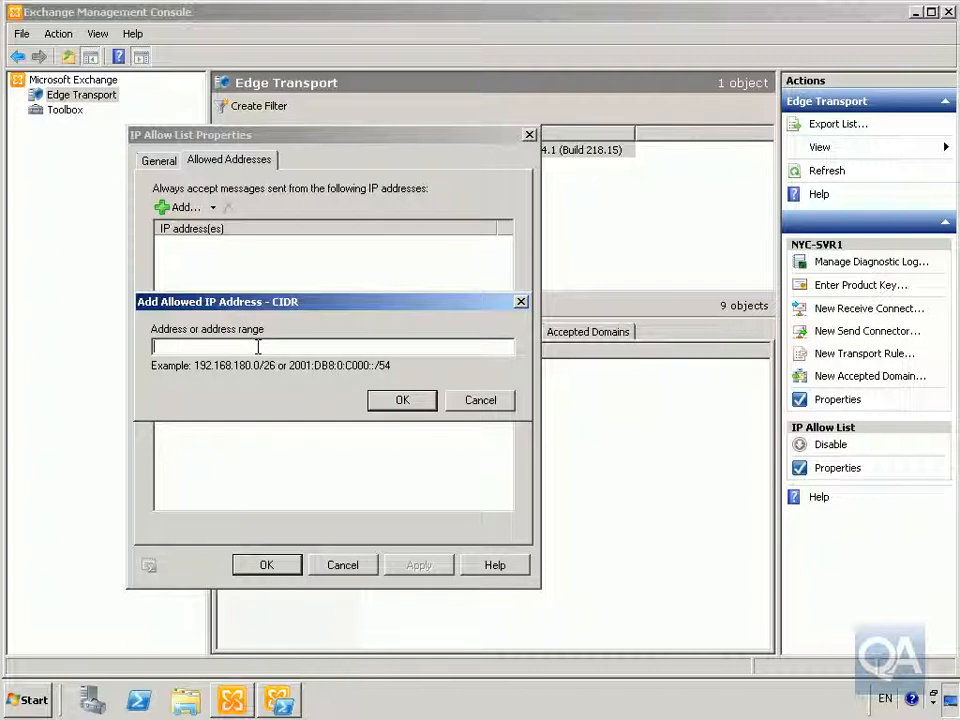
pyautogui.write('10.10.0.10')
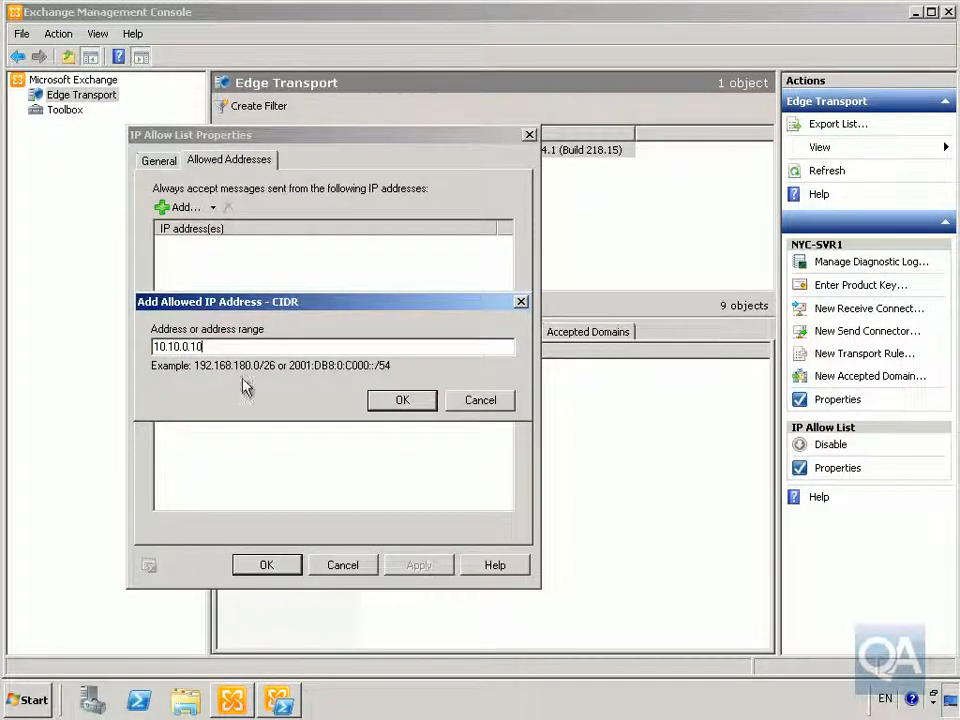
pyautogui.click(402, 400)
pyautogui.click(284, 566)
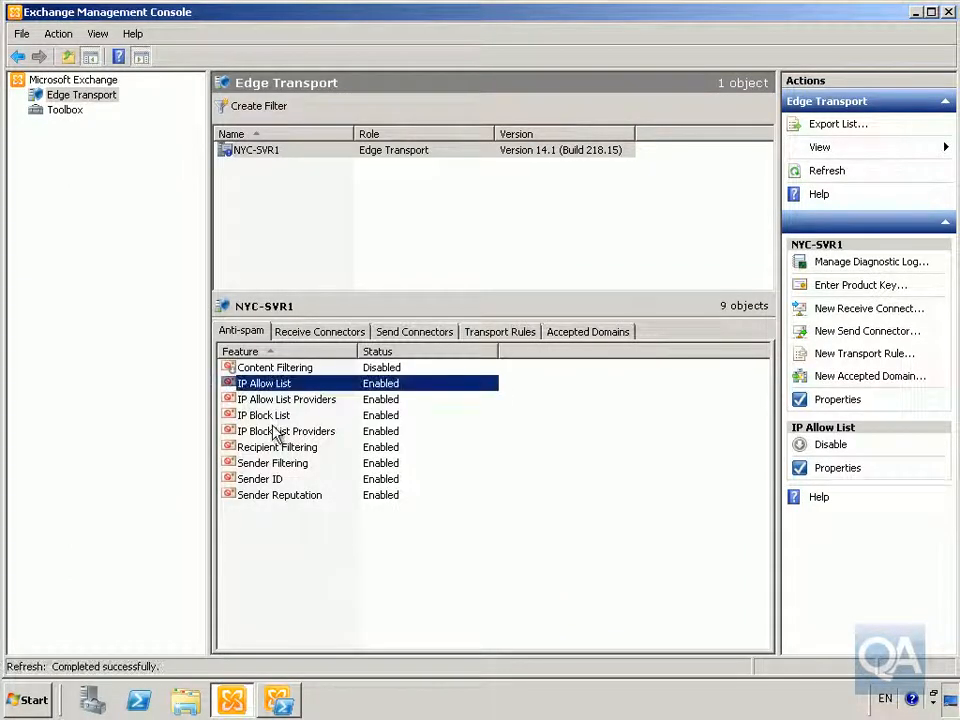
# Step: Check the provider list in the IP Allow List Providers properties and close them without changes
pyautogui.doubleClick(268, 401)
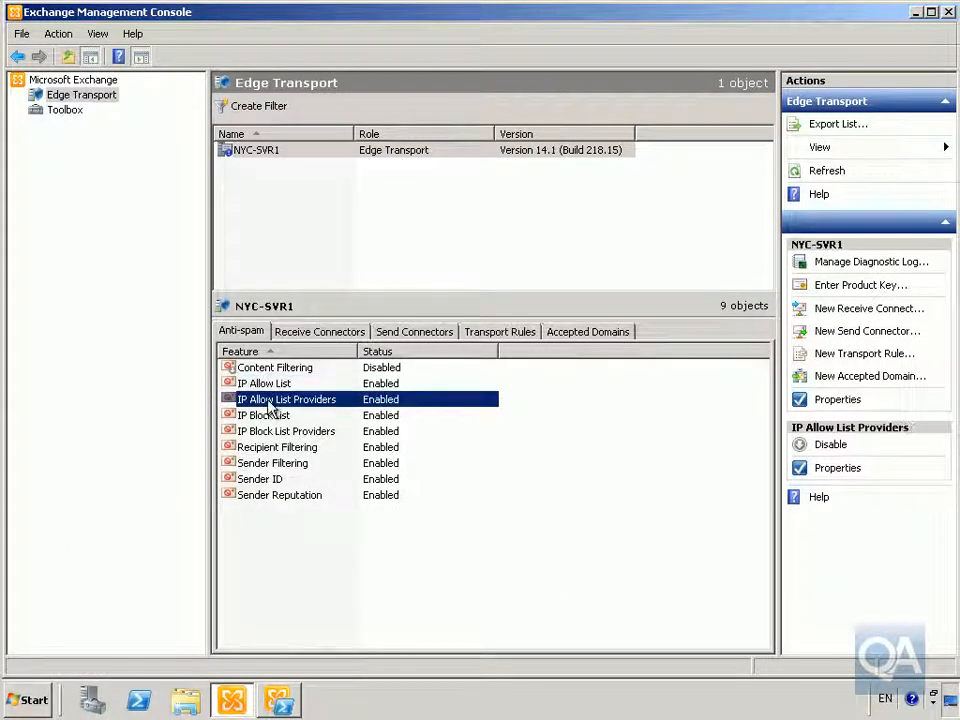
pyautogui.click(198, 141)
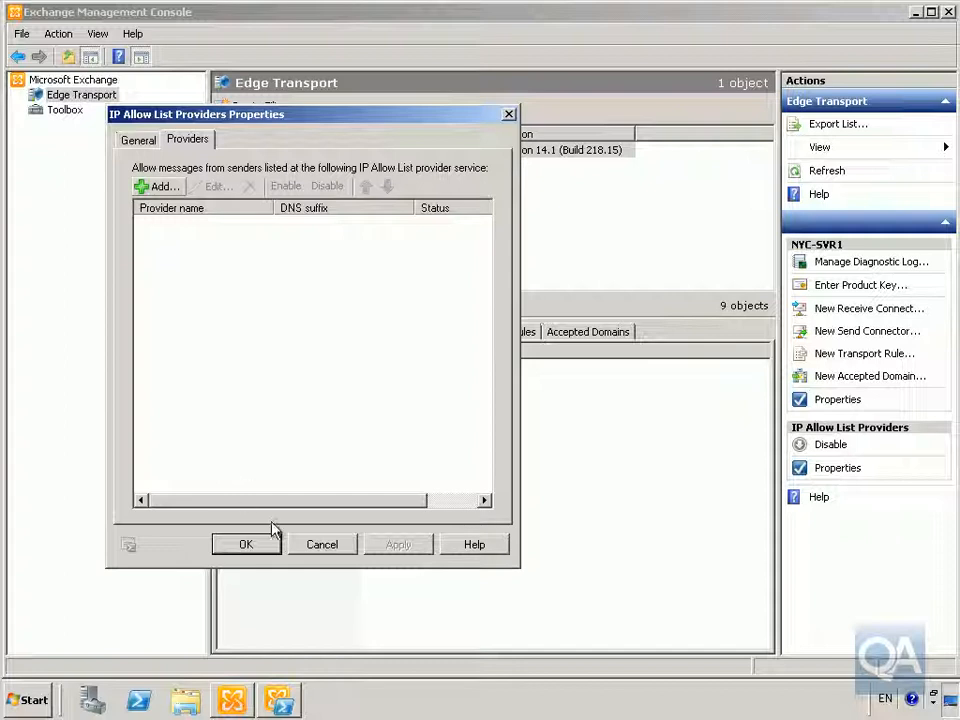
pyautogui.click(313, 546)
# Step: Add 10.10.0.12 to the blocked addresses of the IP Block List with no expiration and save the properties
pyautogui.click(270, 418)
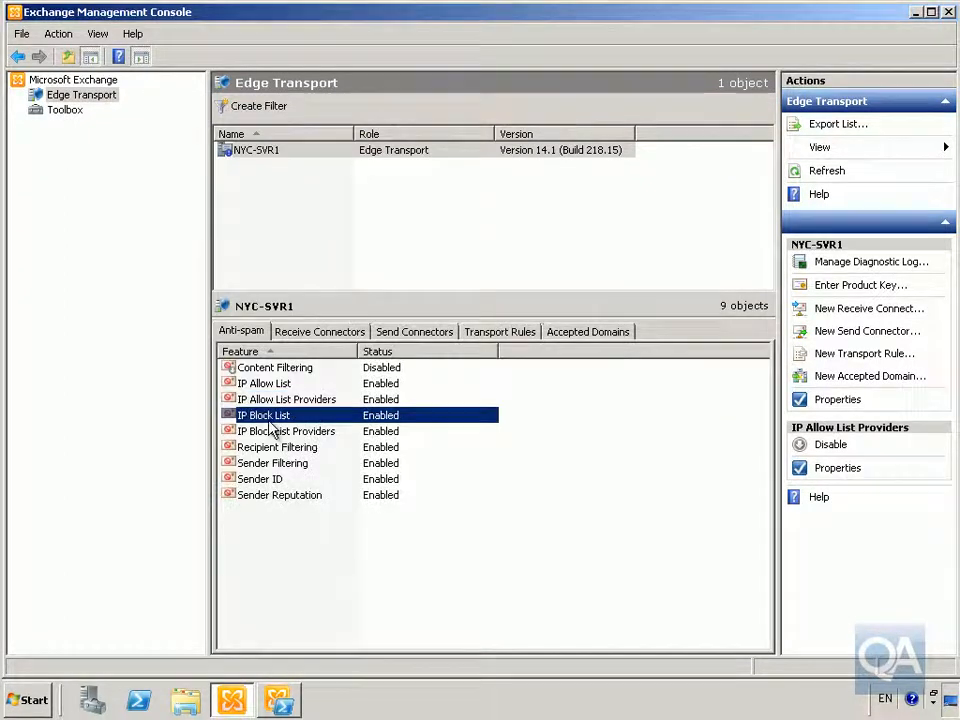
pyautogui.rightClick(272, 426)
pyautogui.click(315, 454)
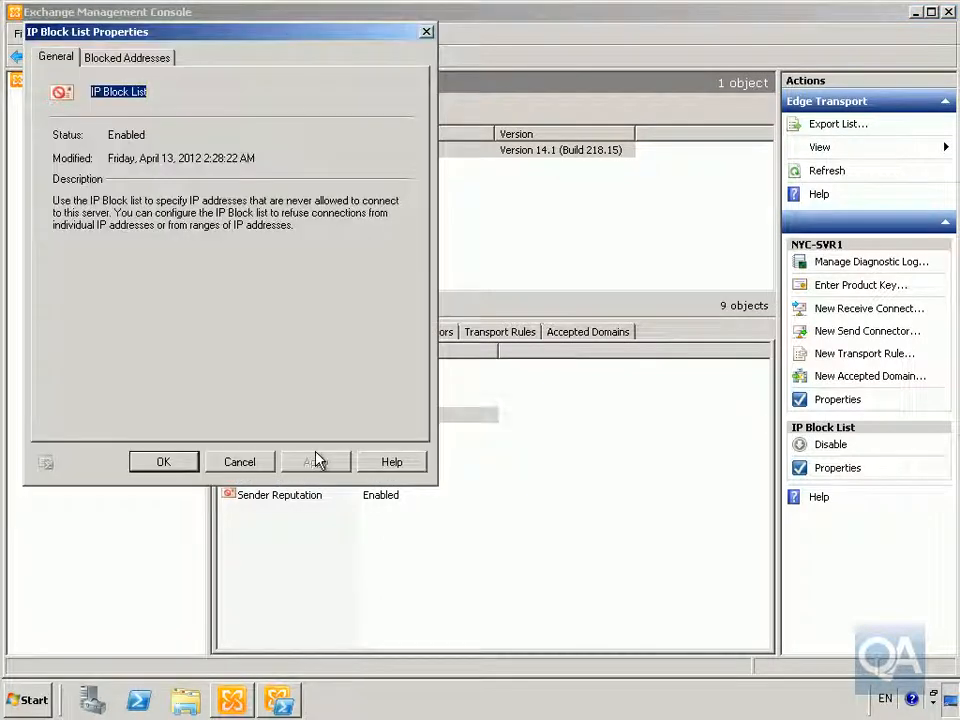
pyautogui.click(127, 60)
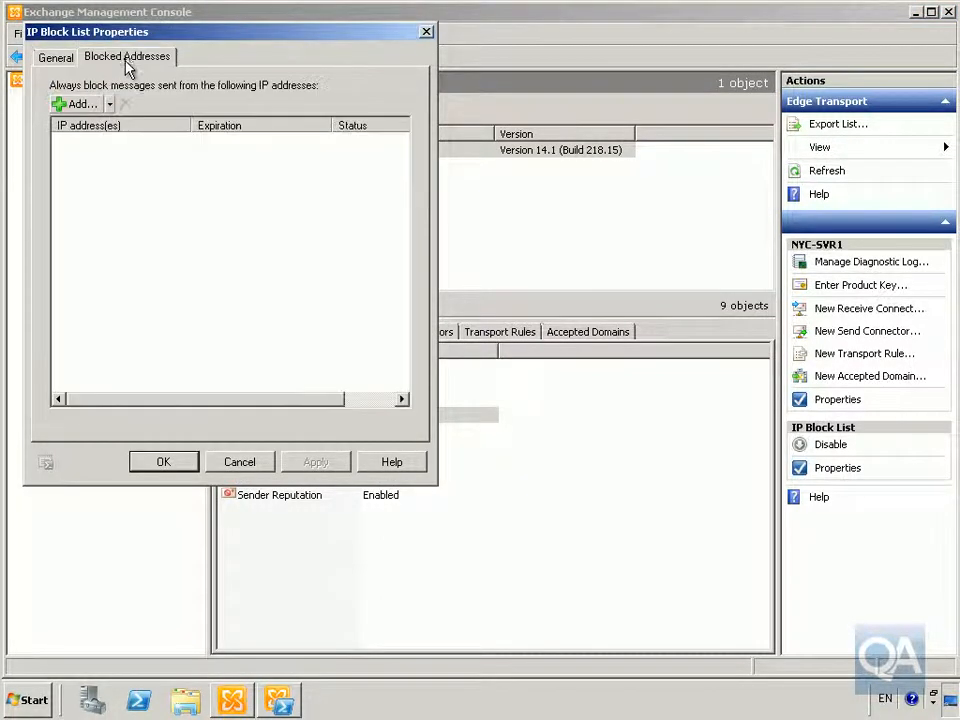
pyautogui.click(84, 104)
pyautogui.write('10.10.0.12')
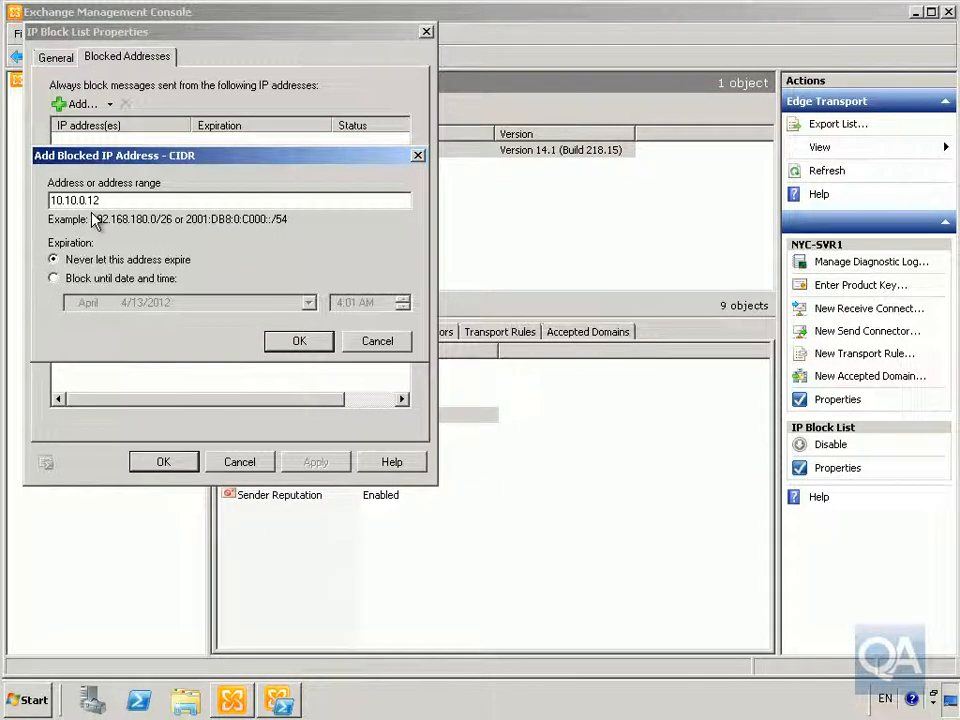
pyautogui.click(294, 347)
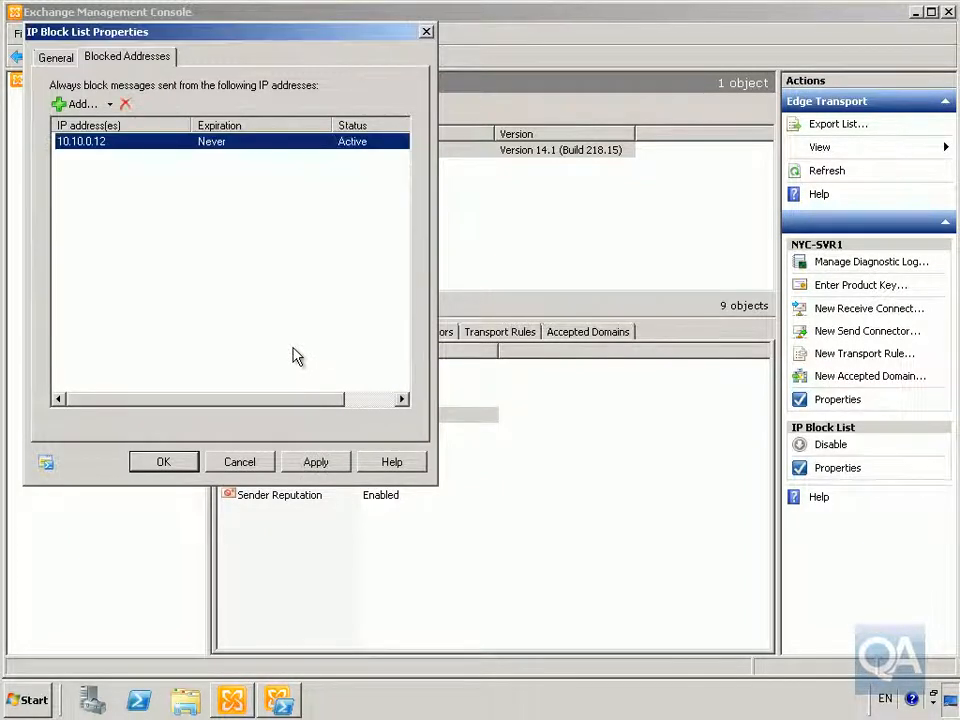
pyautogui.click(188, 462)
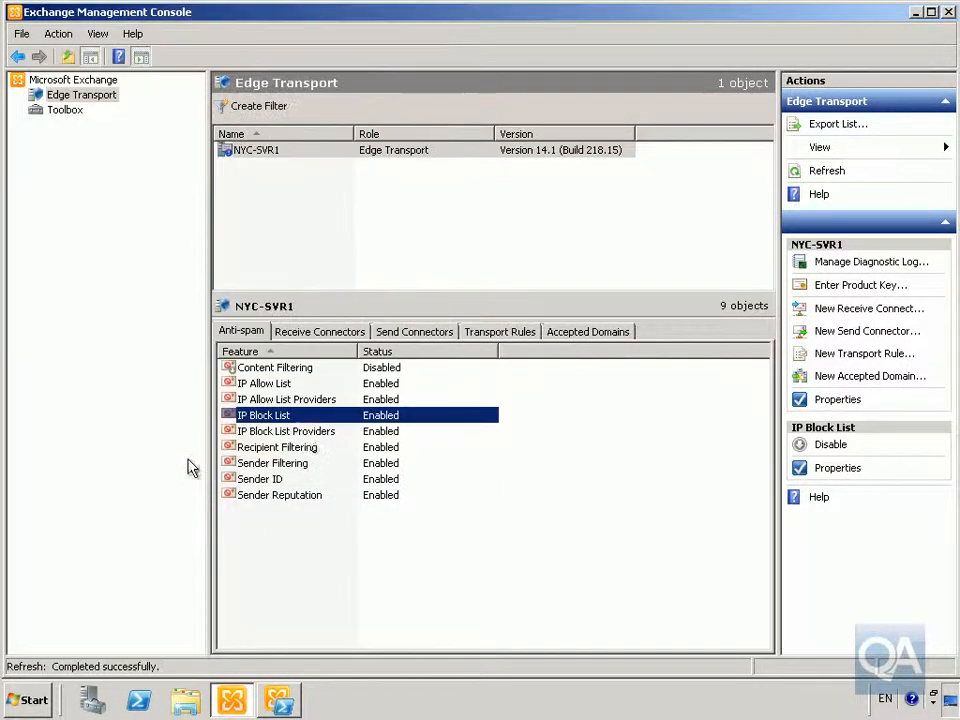
# Step: Review the providers and e-mail address exceptions of IP Block List Providers and close the properties without changes
pyautogui.click(303, 434)
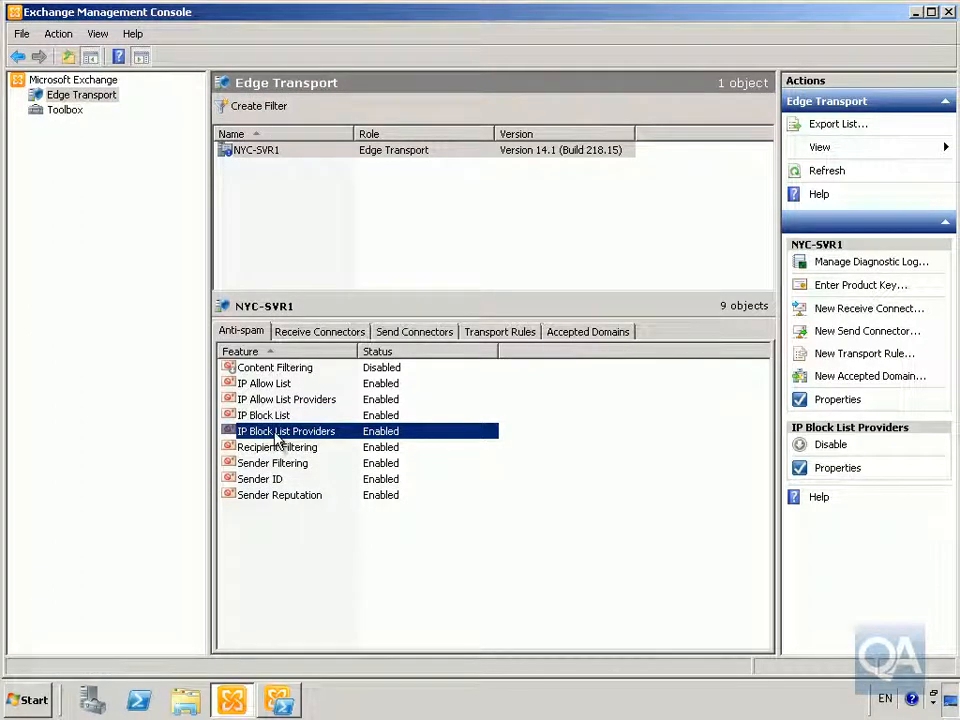
pyautogui.doubleClick(278, 441)
pyautogui.click(102, 57)
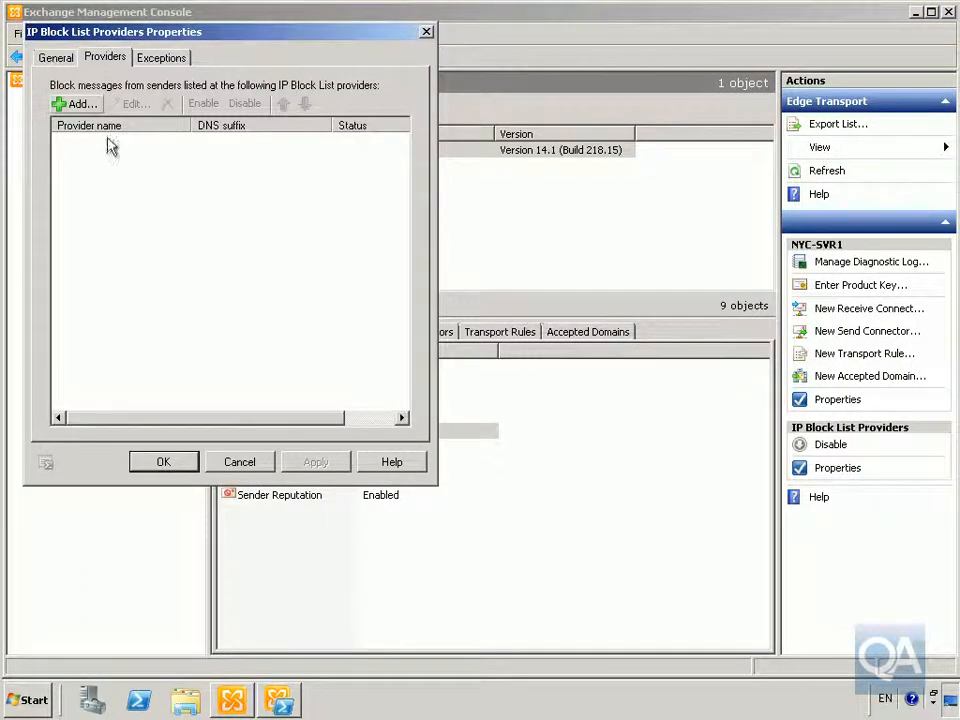
pyautogui.click(152, 59)
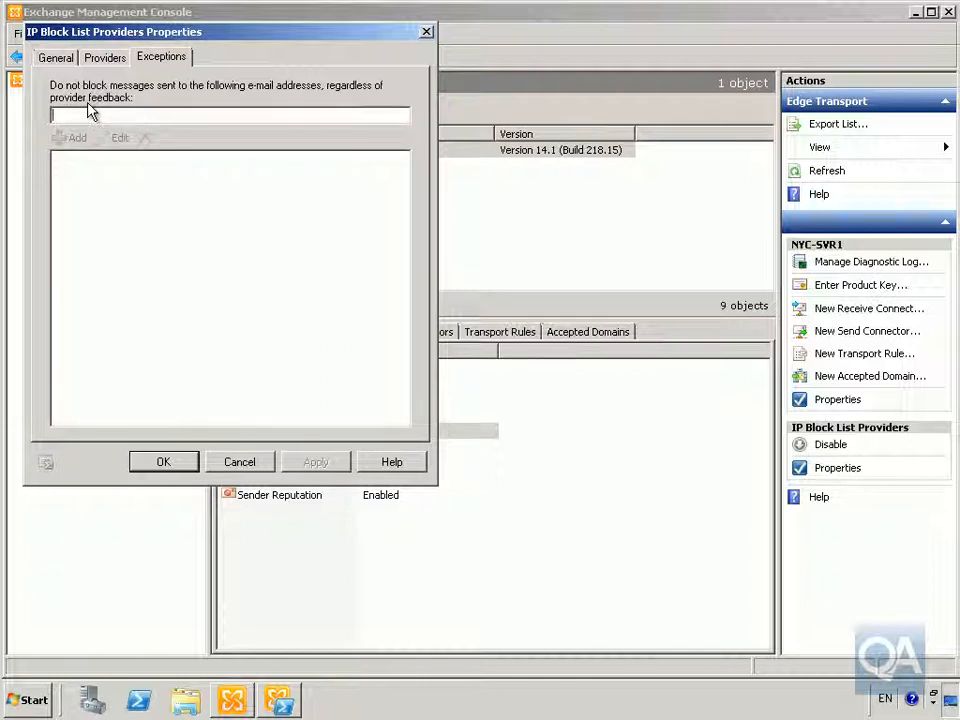
pyautogui.click(240, 464)
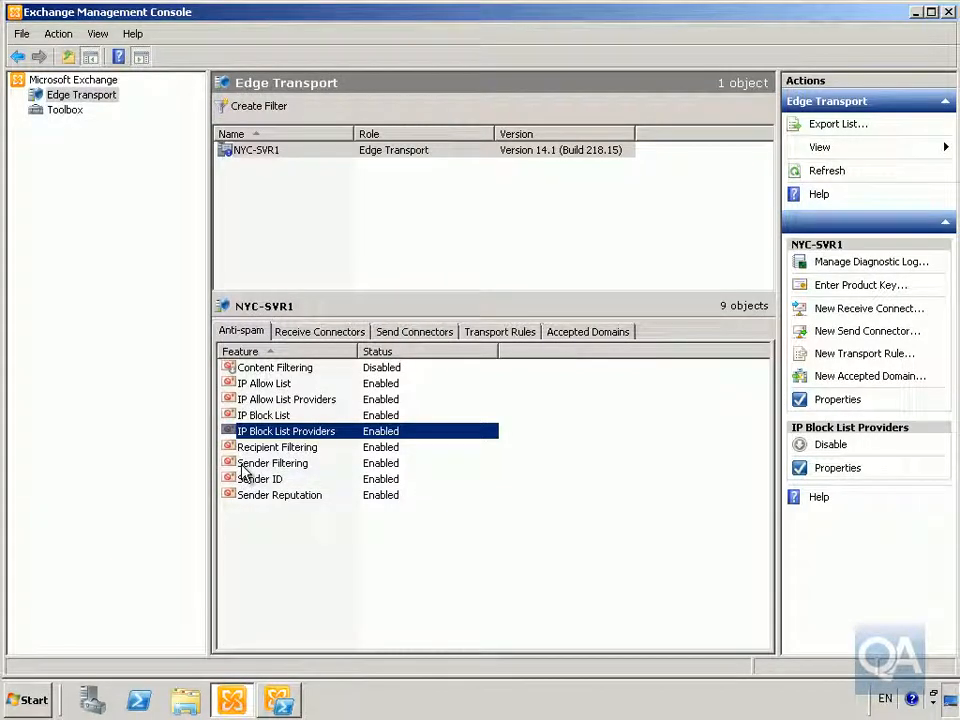
# Step: Review the description and blocked recipient options of Recipient Filtering and close the properties without changes
pyautogui.click(266, 447)
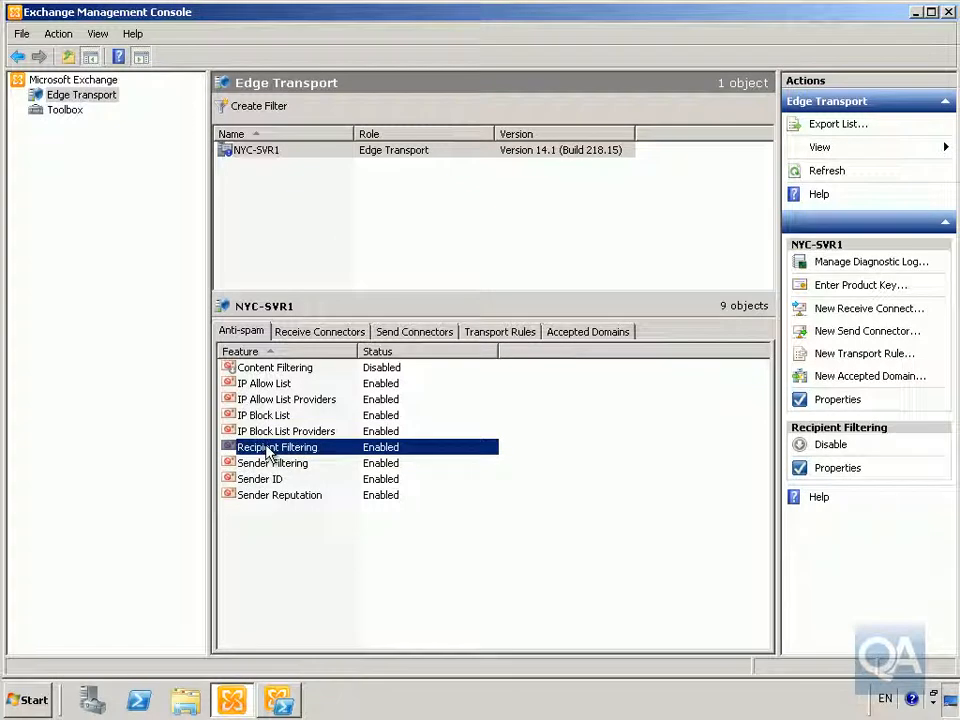
pyautogui.doubleClick(266, 449)
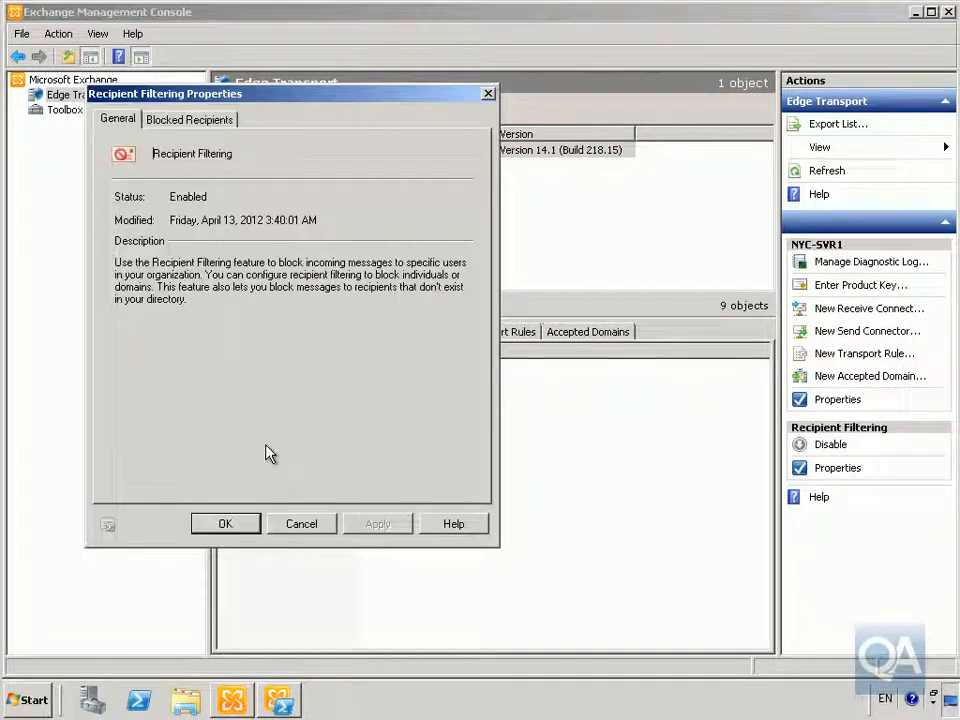
pyautogui.click(193, 124)
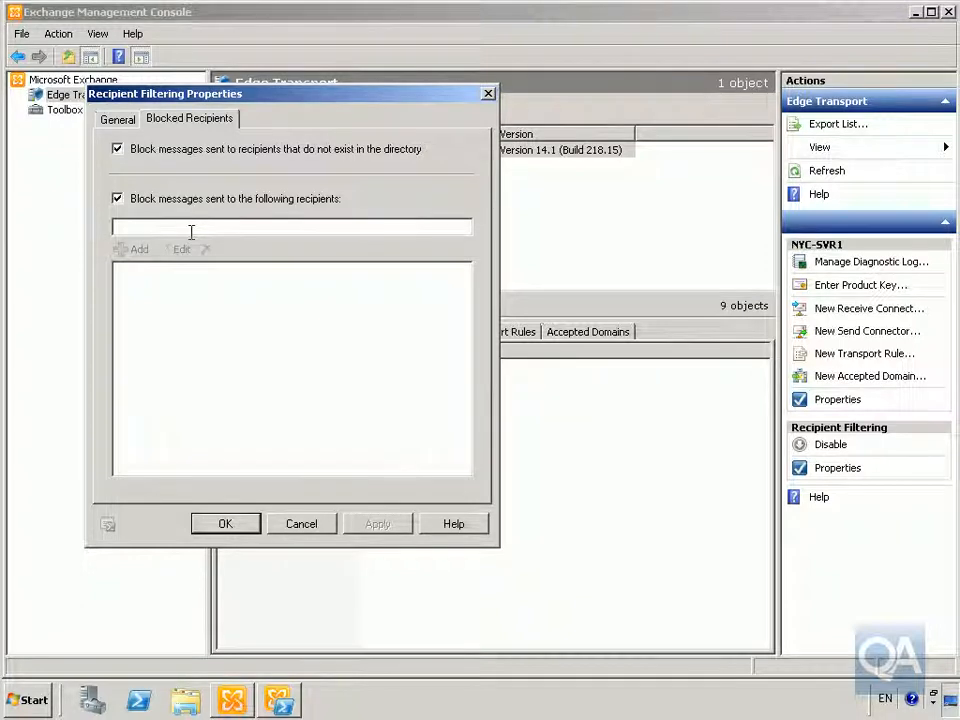
pyautogui.click(301, 525)
# Step: Examine the Sender Filtering properties, including the blocked senders list and the action taken for blocked senders
pyautogui.click(275, 465)
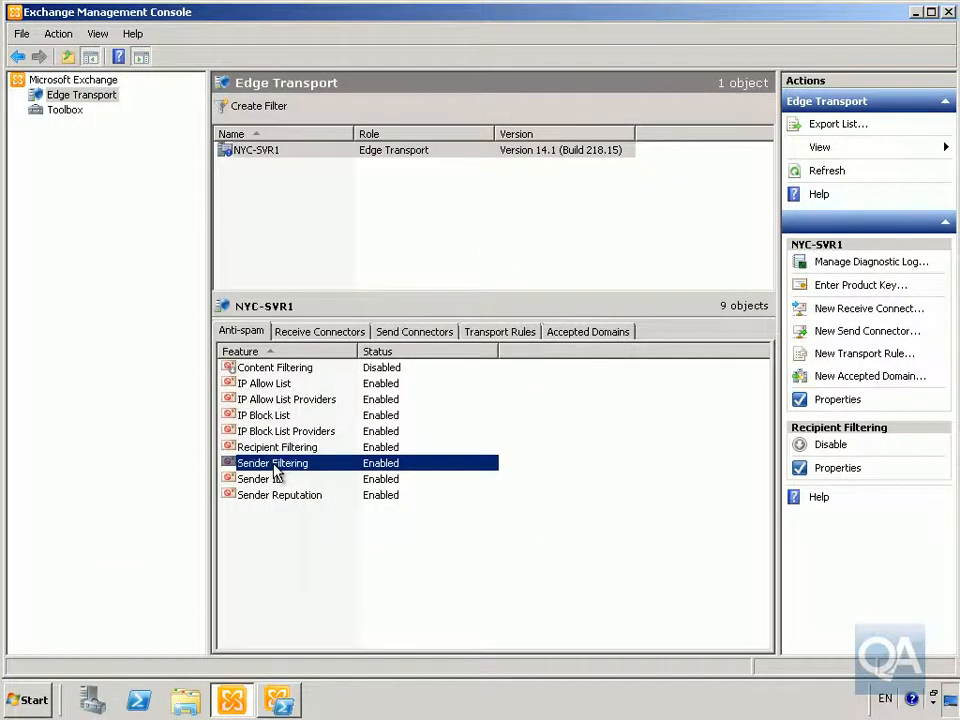
pyautogui.doubleClick(274, 467)
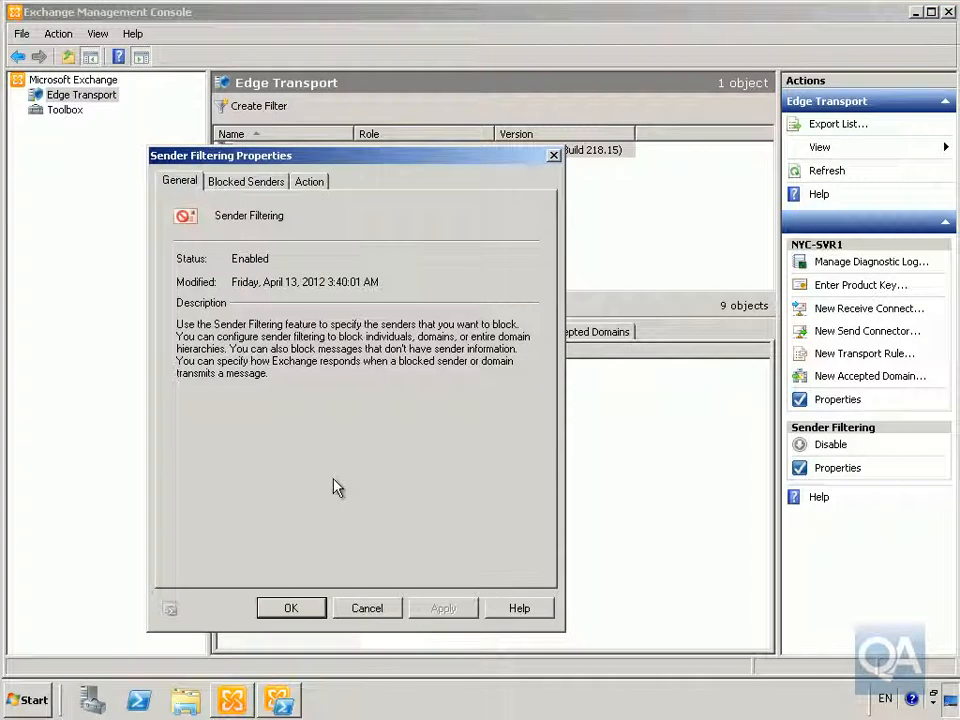
pyautogui.click(251, 182)
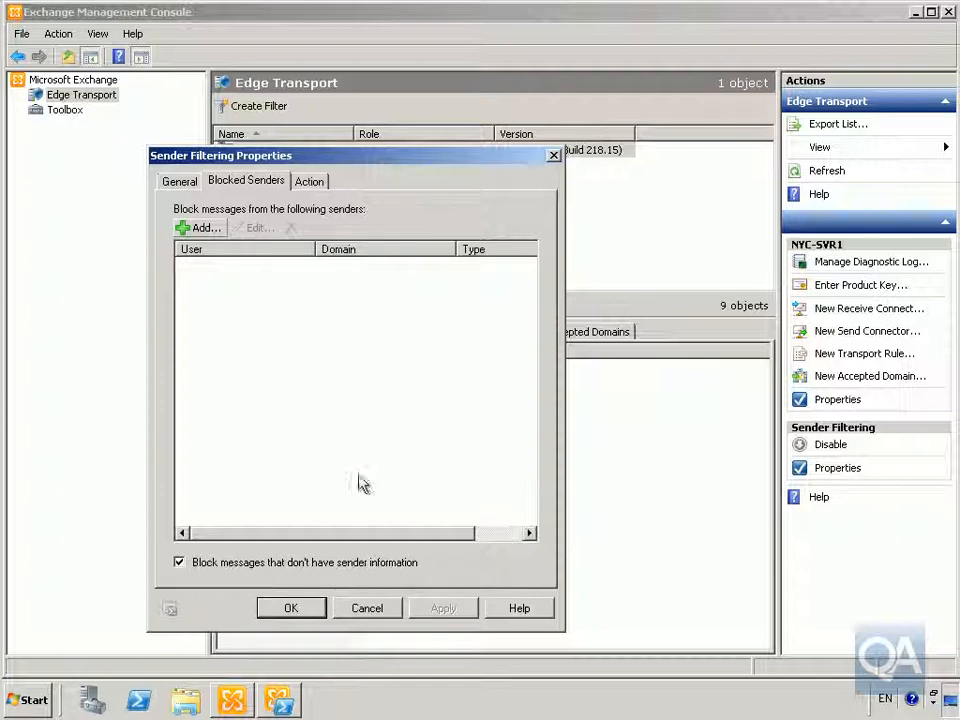
pyautogui.click(315, 183)
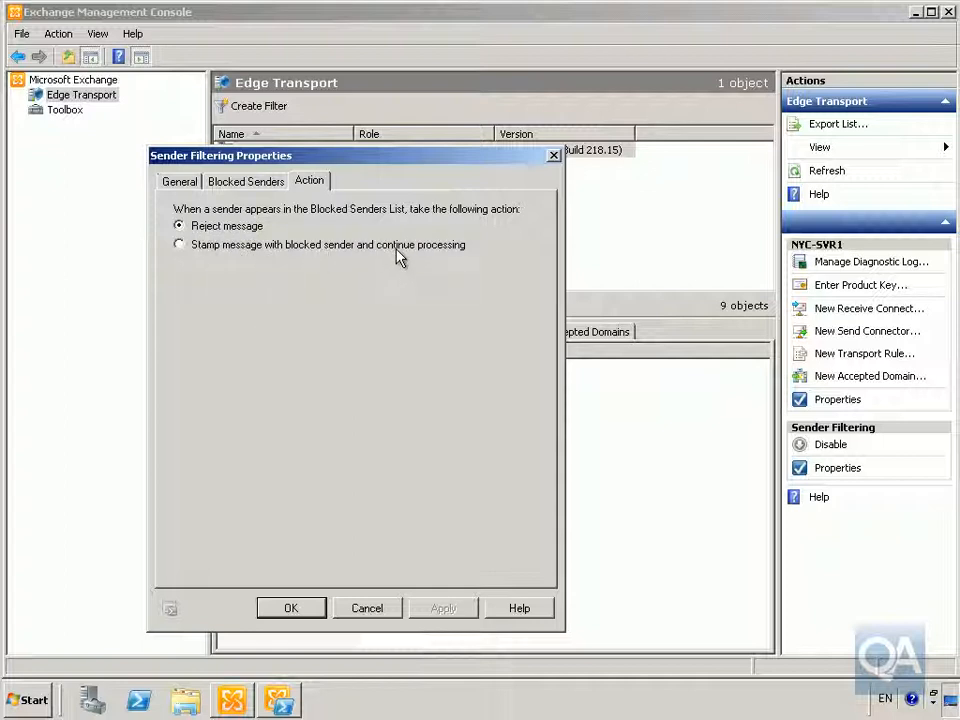
# Step: Leave the Sender Filtering properties, and review the description and failure actions of Sender ID without changing anything
pyautogui.click(370, 614)
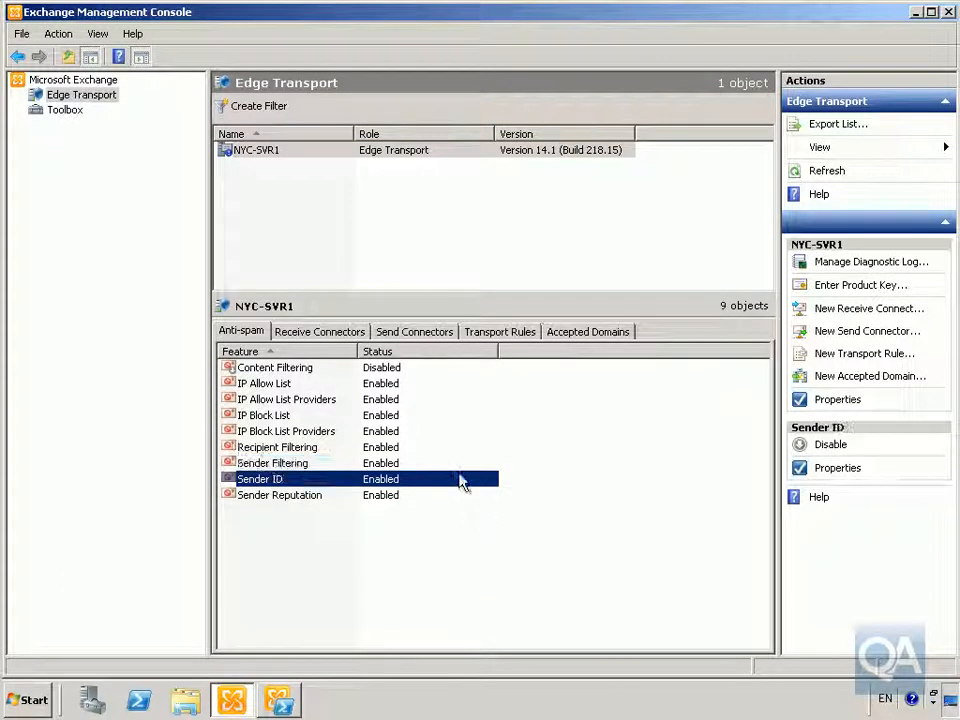
pyautogui.rightClick(294, 481)
pyautogui.click(330, 518)
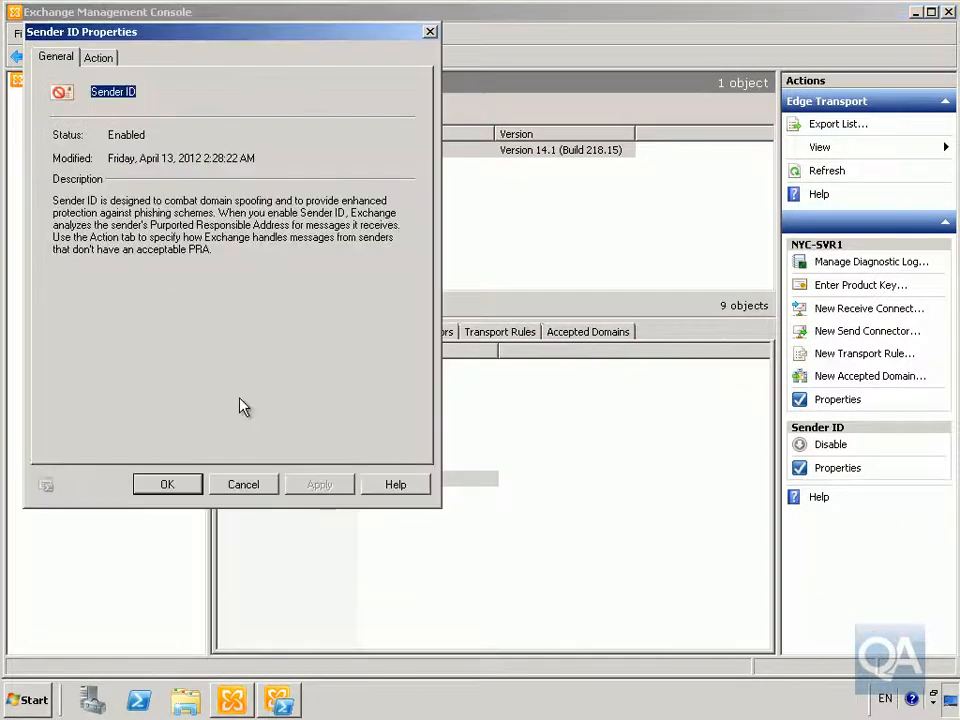
pyautogui.click(98, 58)
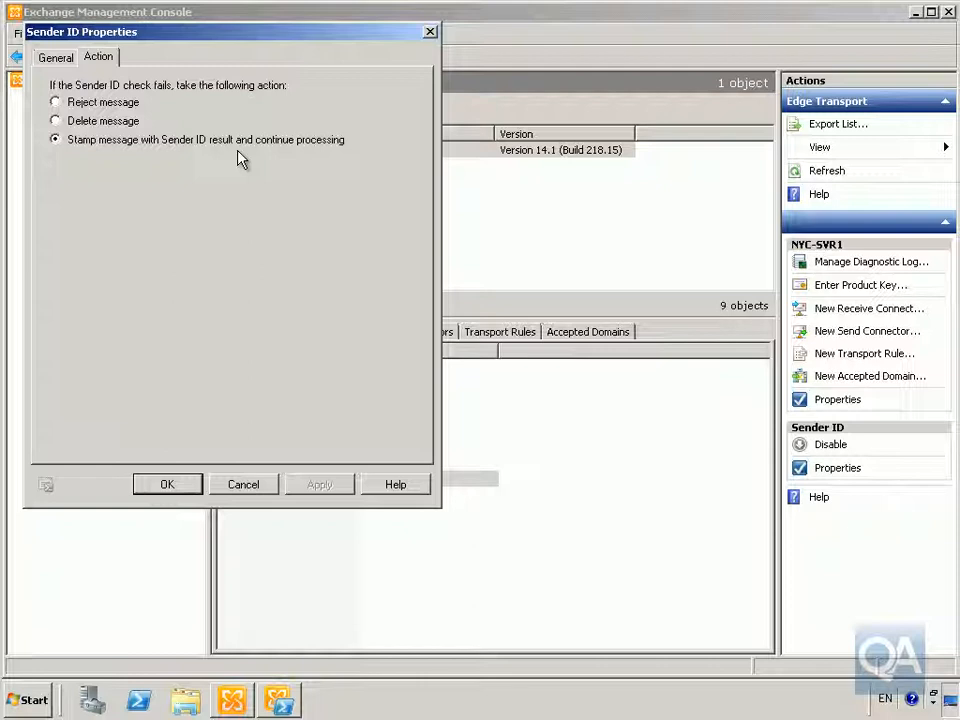
pyautogui.click(245, 484)
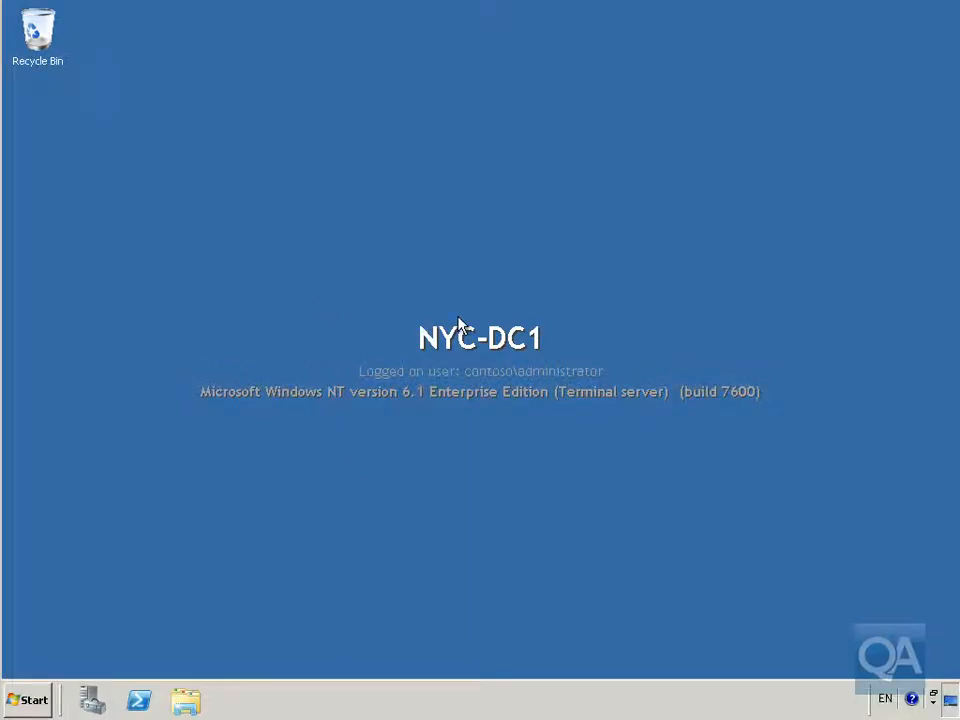
# Step: On NYC-DC1, open DNS Manager and show the contents of the Contoso.com forward lookup zone
pyautogui.click(30, 700)
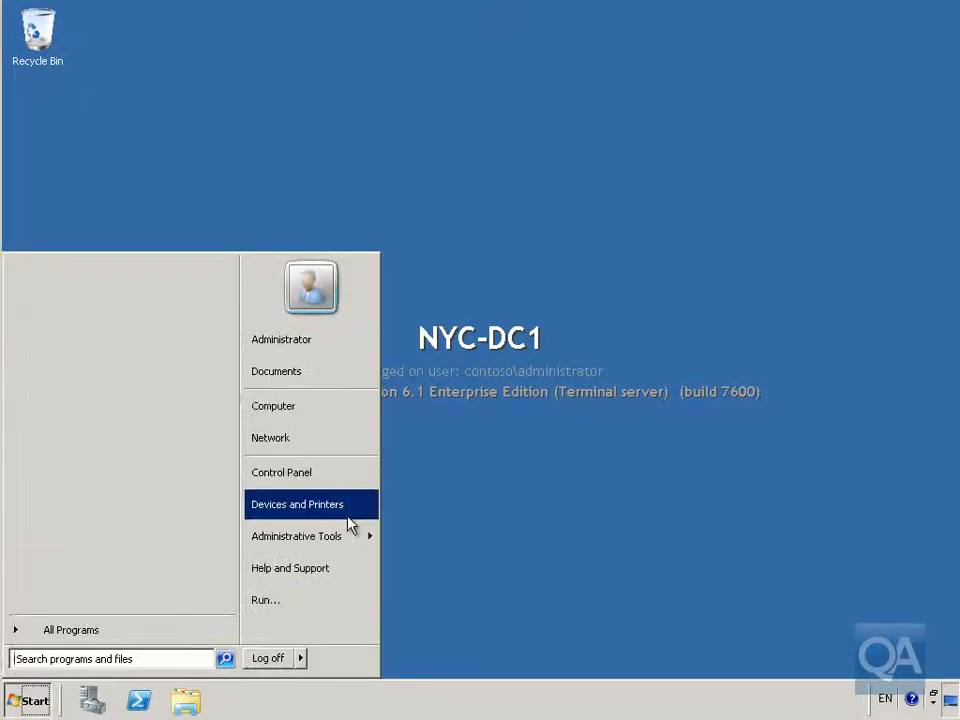
pyautogui.moveTo(345, 536)
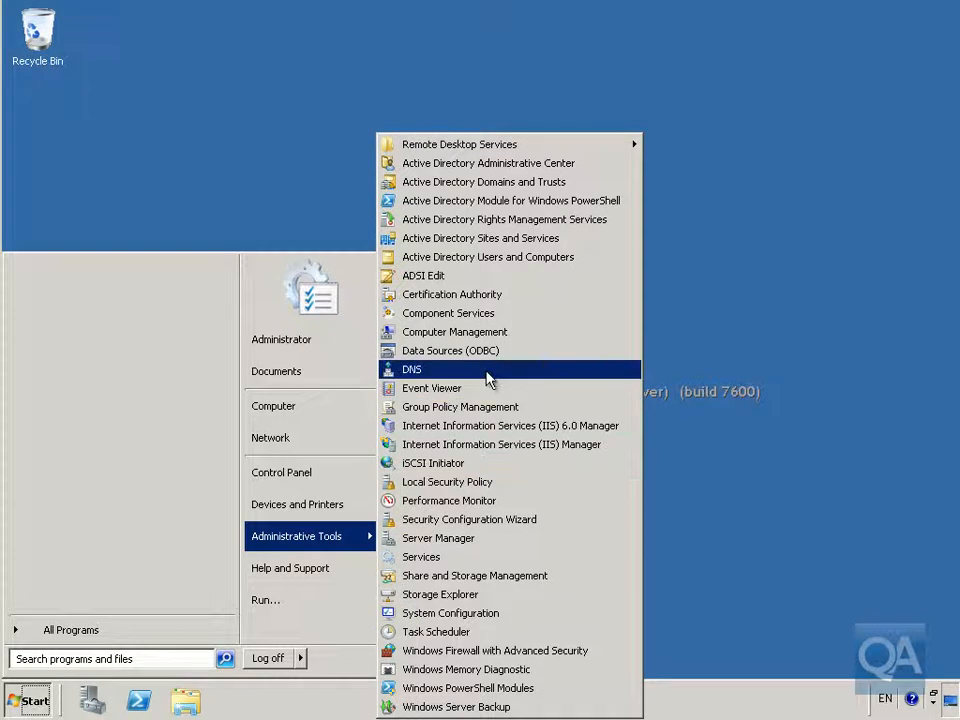
pyautogui.click(489, 370)
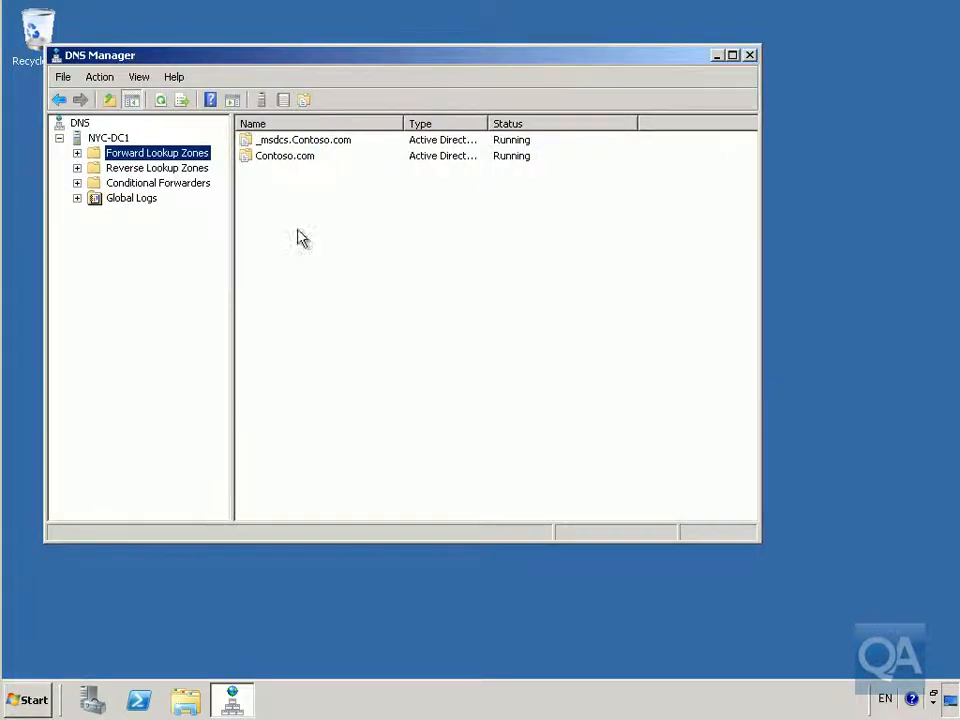
pyautogui.click(77, 153)
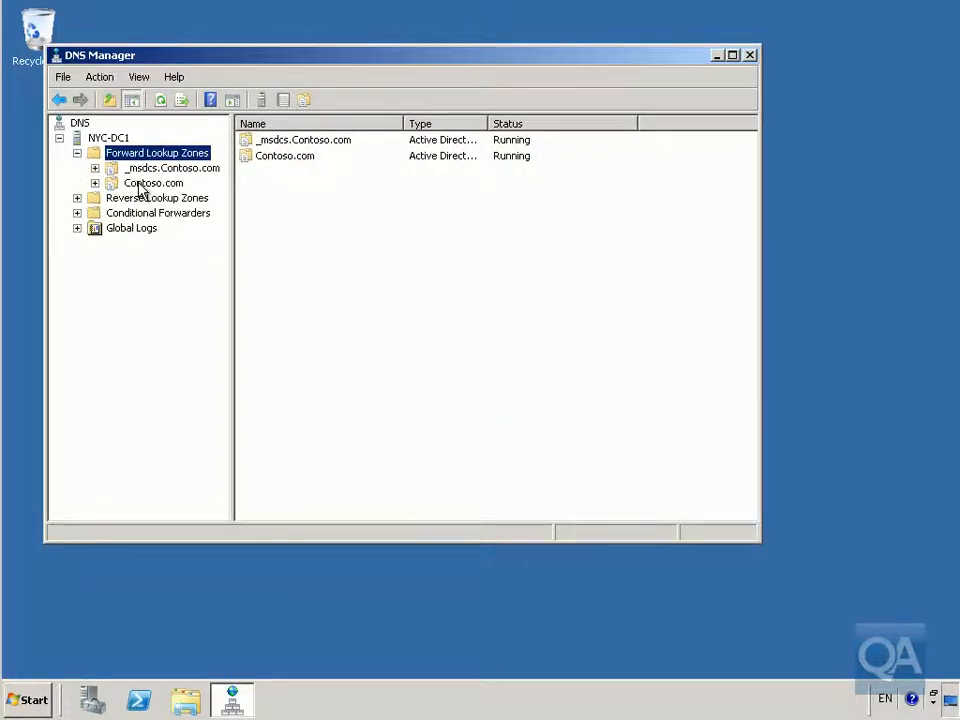
pyautogui.click(141, 187)
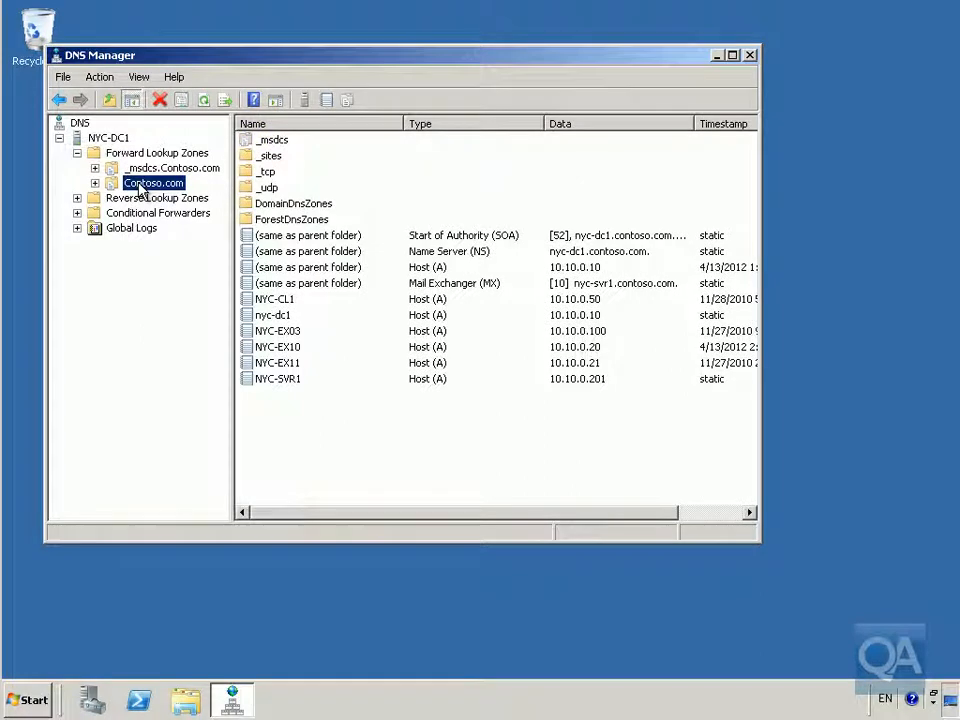
# Step: Create a Text (TXT) record in the Contoso.com zone with a blank name and the text "v=spf1 ip4:10.10.0.40 -all"
pyautogui.rightClick(140, 187)
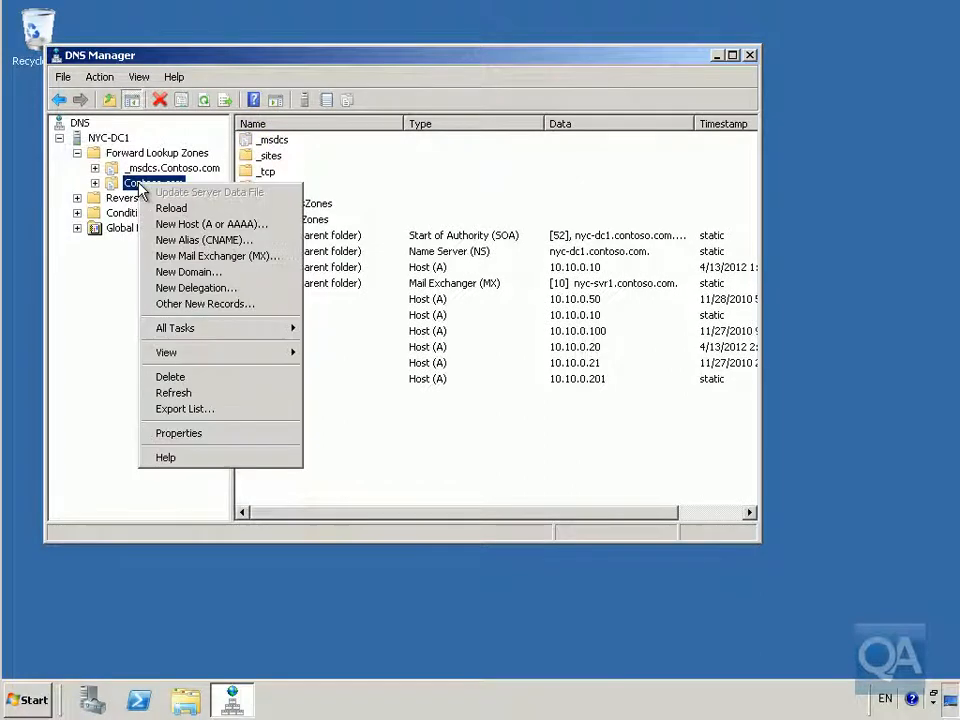
pyautogui.click(205, 304)
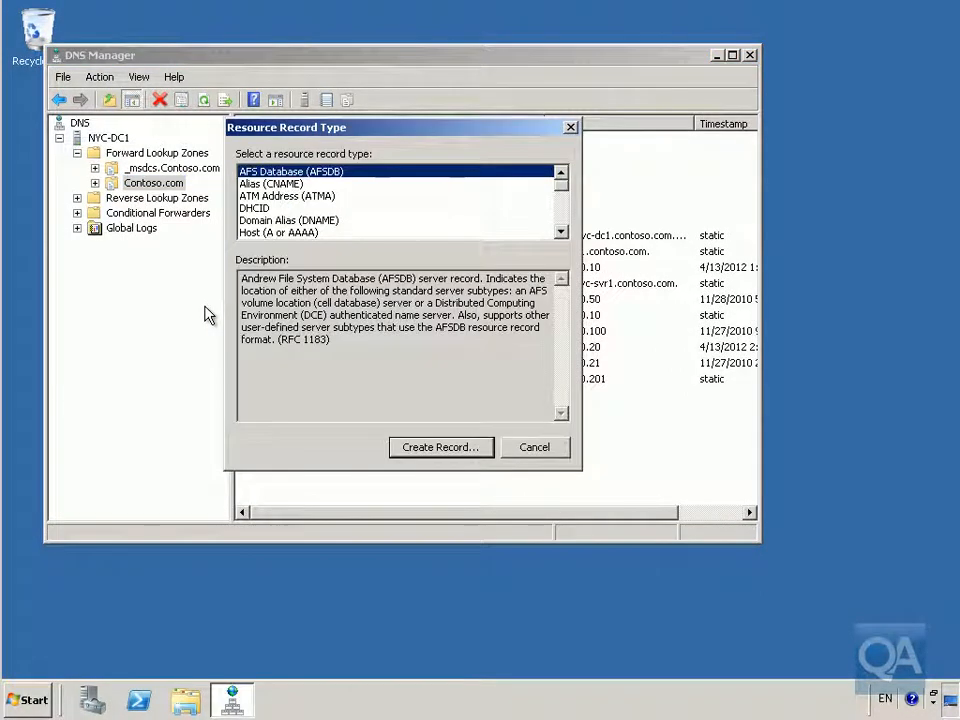
pyautogui.click(561, 234)
pyautogui.click(561, 234)
pyautogui.click(561, 234)
pyautogui.click(561, 234)
pyautogui.click(561, 234)
pyautogui.click(561, 234)
pyautogui.click(561, 234)
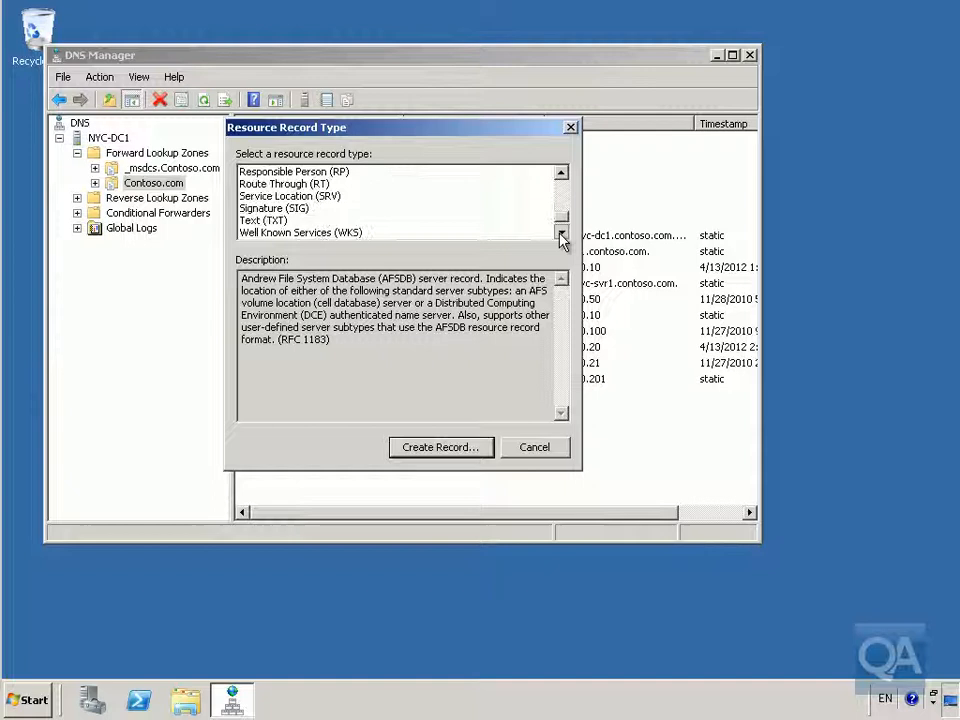
pyautogui.click(290, 220)
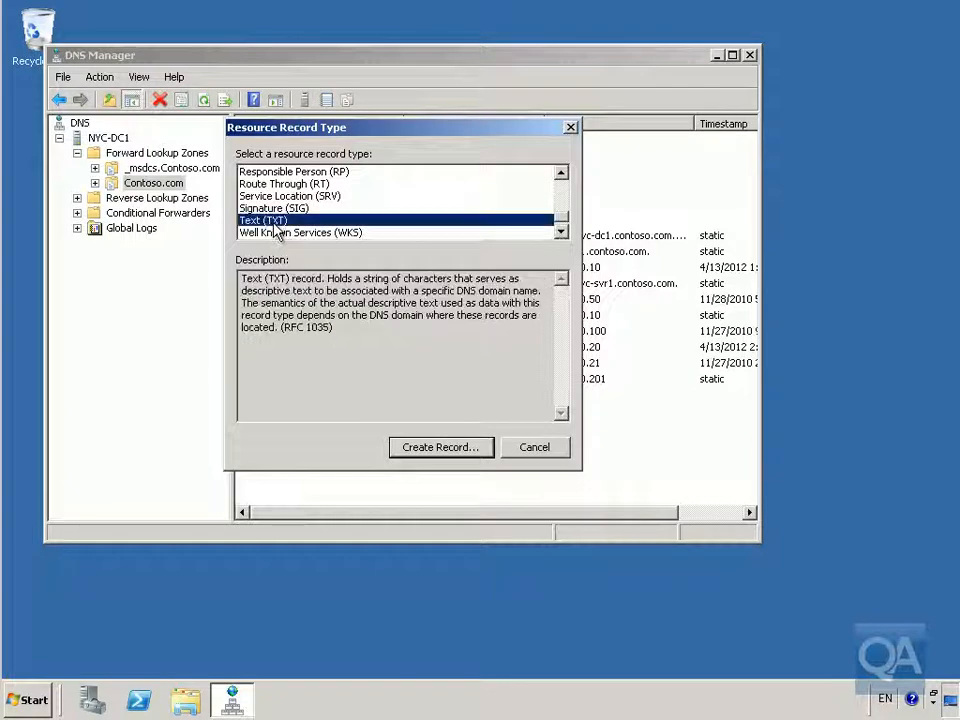
pyautogui.click(408, 452)
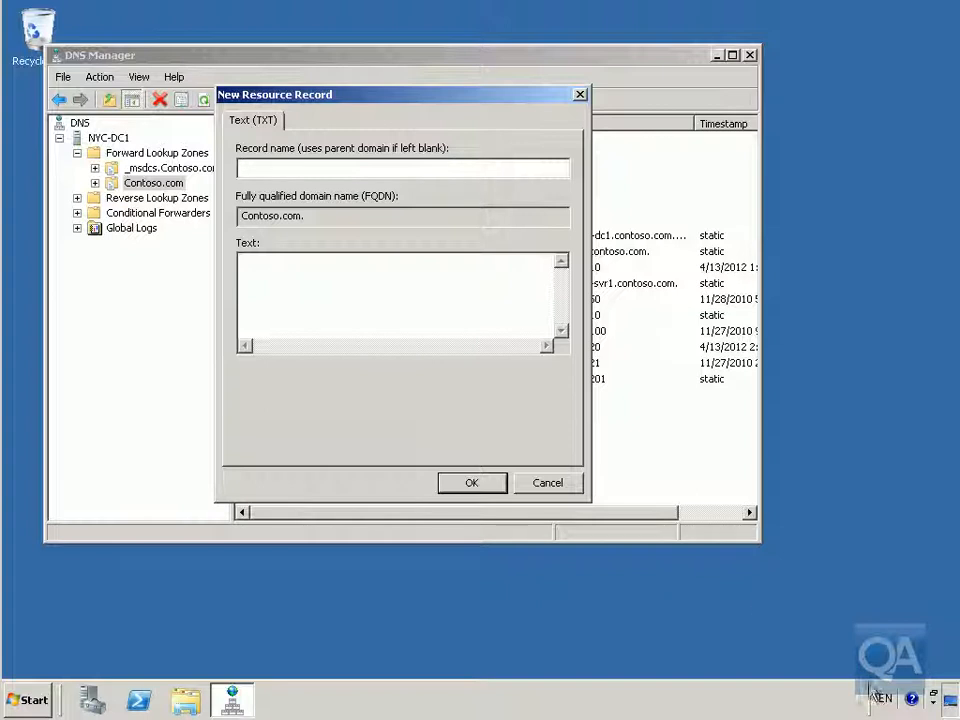
pyautogui.press('Tab')
pyautogui.write('v=spf1 ip4:10.10.0.40 -all')
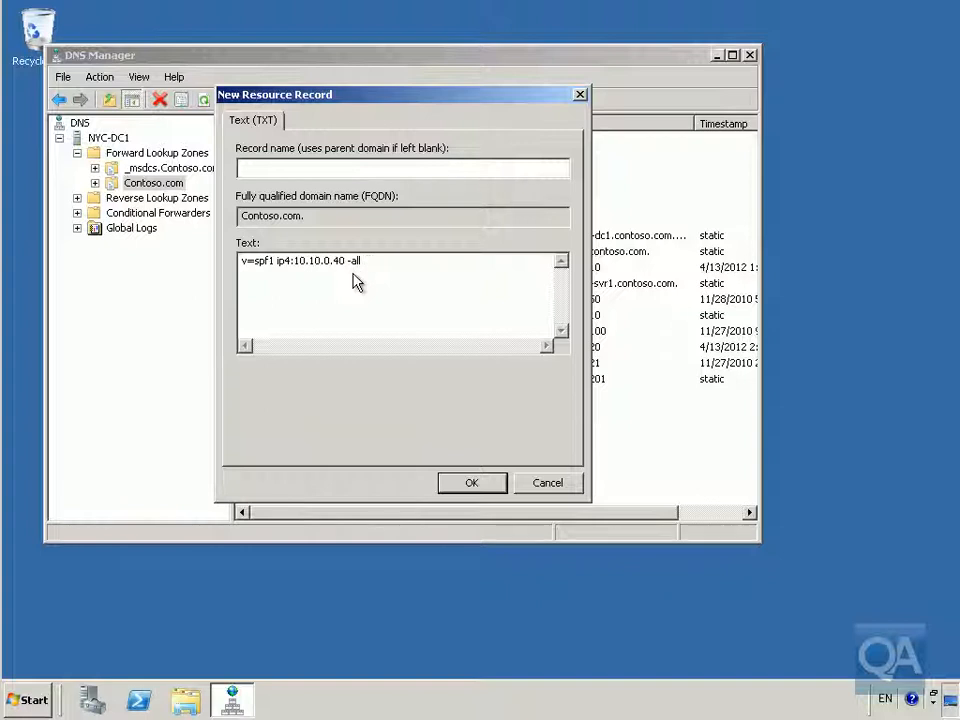
pyautogui.click(463, 486)
pyautogui.click(535, 448)
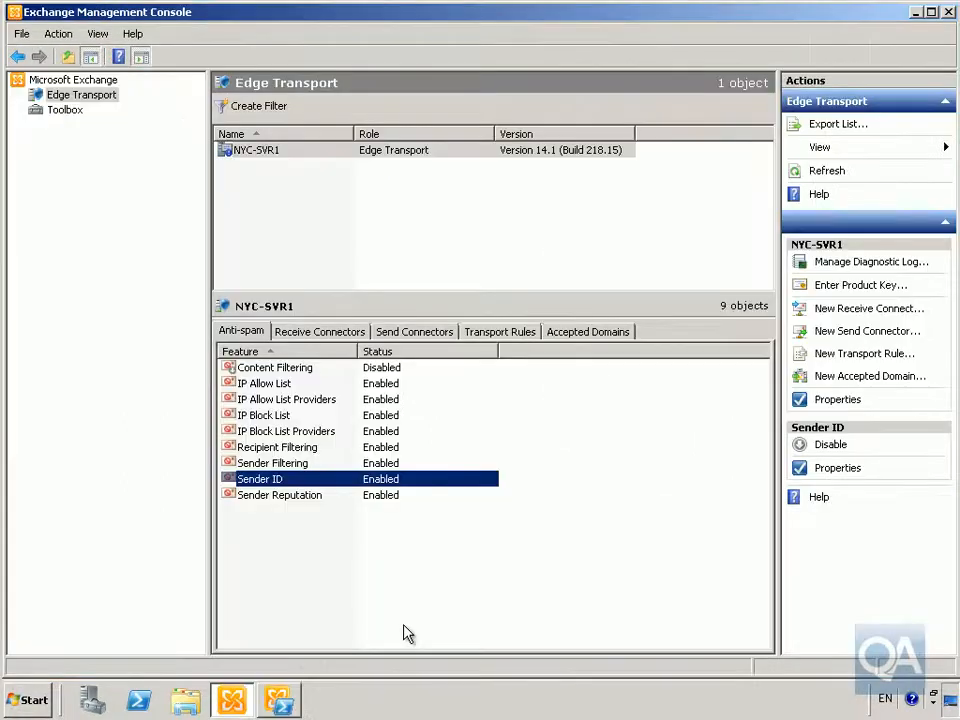
# Step: In the Exchange Management Console, set the Sender ID failure action to Reject message and save the properties
pyautogui.rightClick(349, 482)
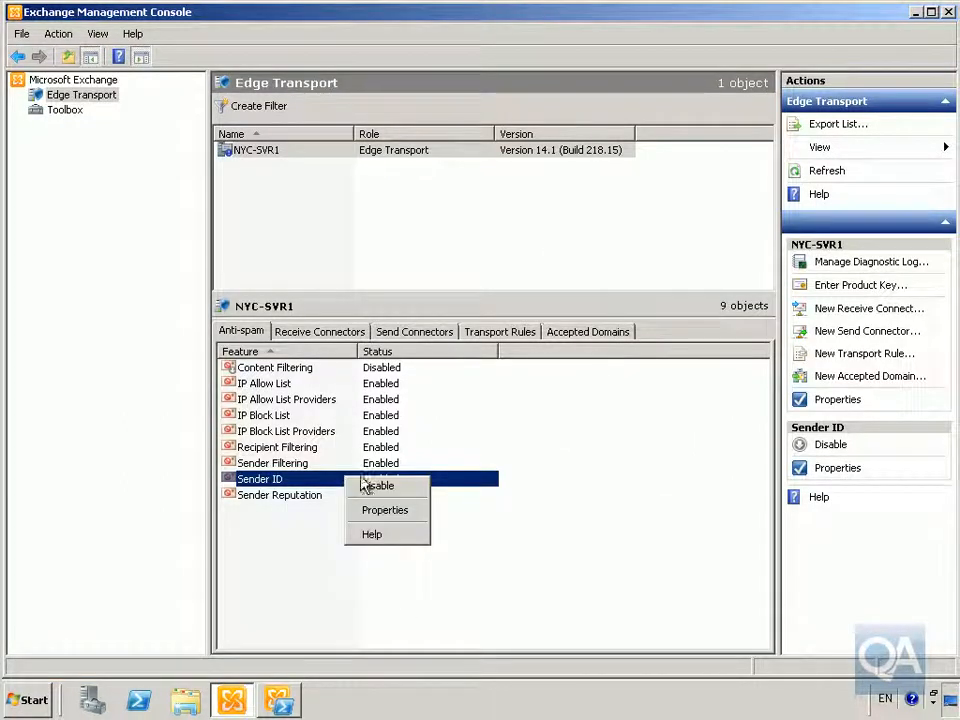
pyautogui.click(407, 511)
pyautogui.click(135, 99)
pyautogui.click(140, 145)
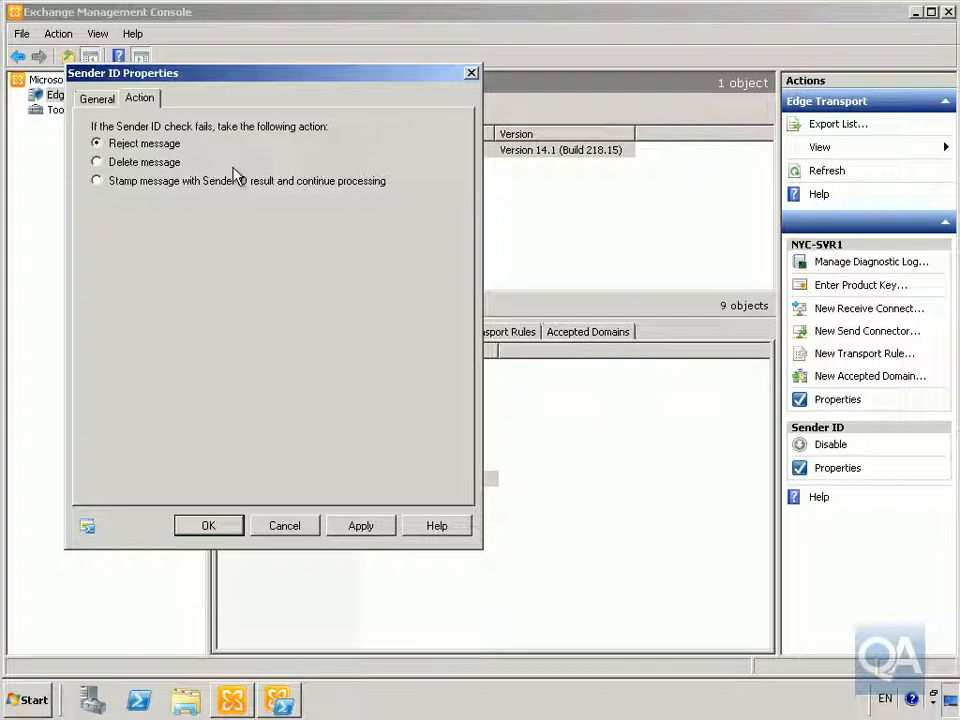
pyautogui.click(206, 525)
# Step: Review the Sender Reputation description, open proxy test option, block threshold and block duration, and close its properties without changes
pyautogui.click(285, 498)
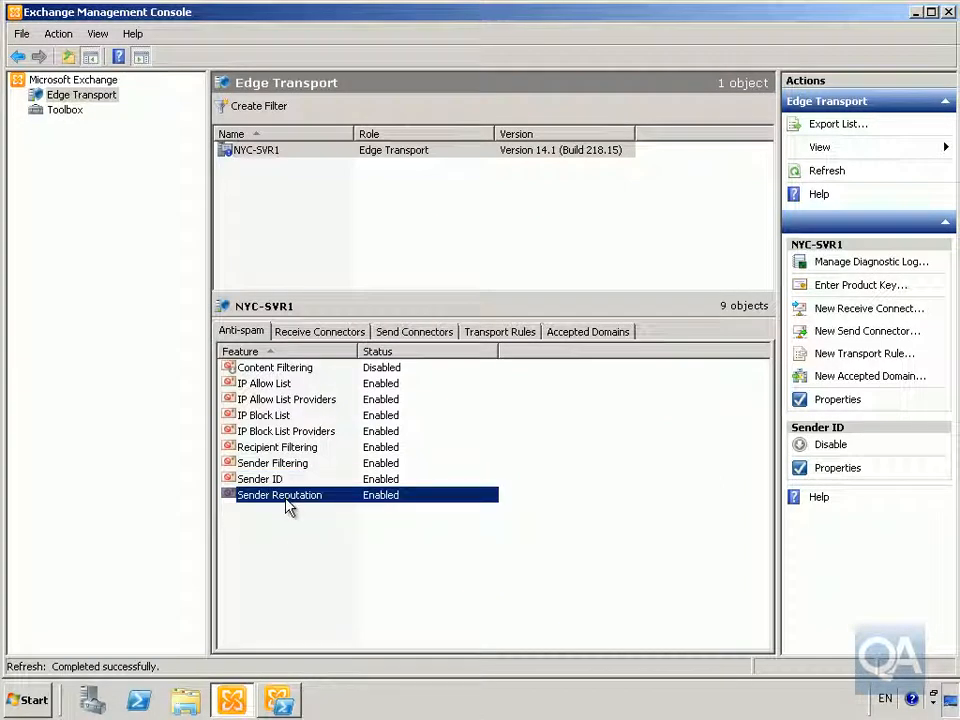
pyautogui.rightClick(285, 498)
pyautogui.click(326, 533)
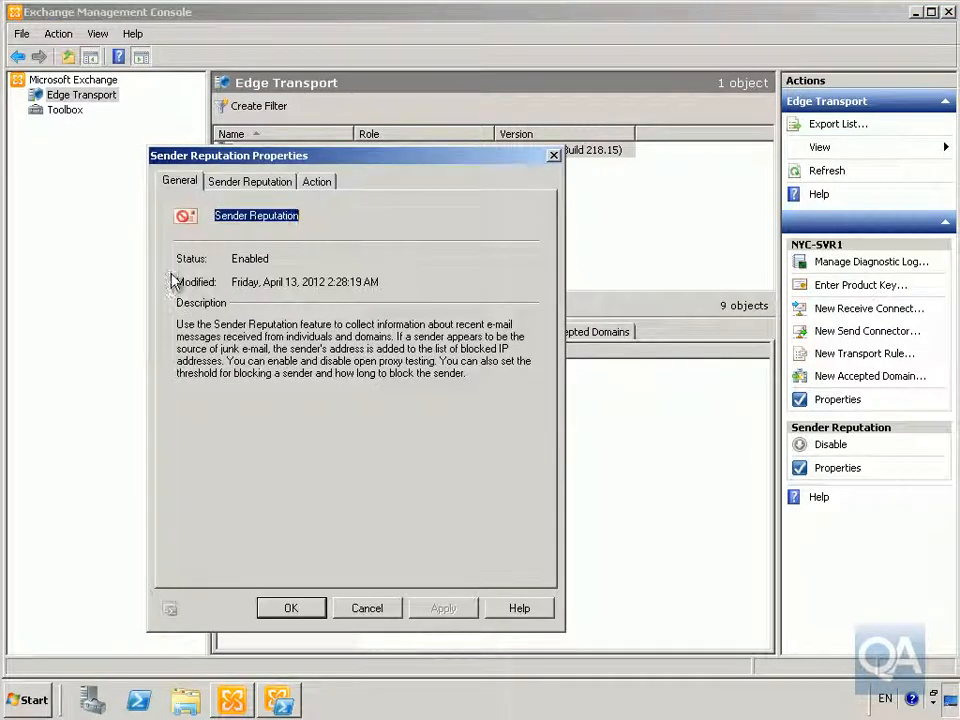
pyautogui.click(240, 184)
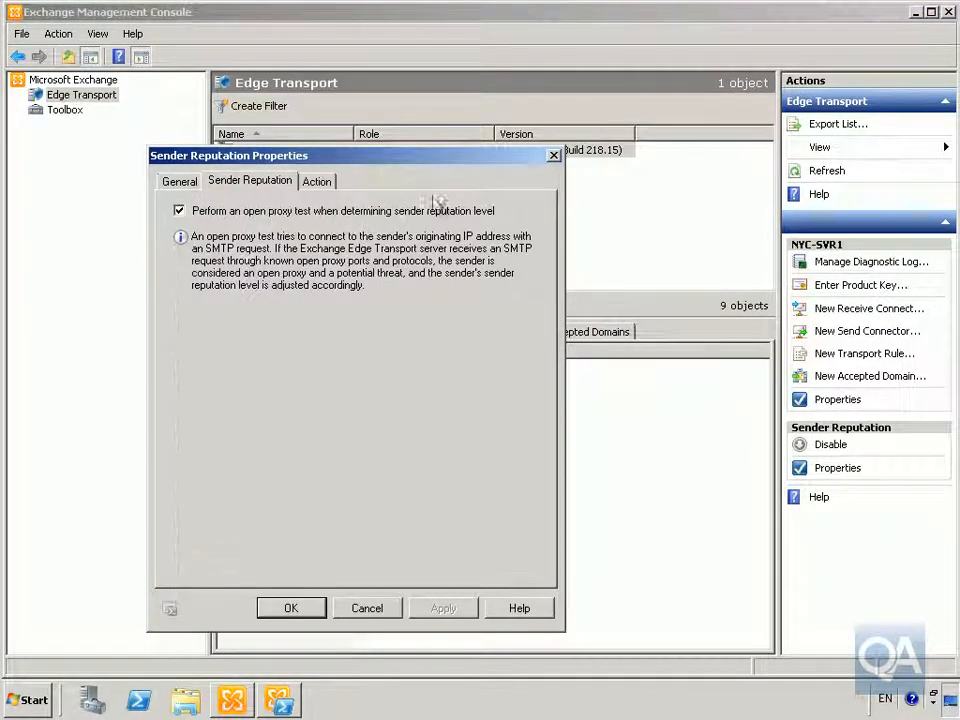
pyautogui.click(308, 190)
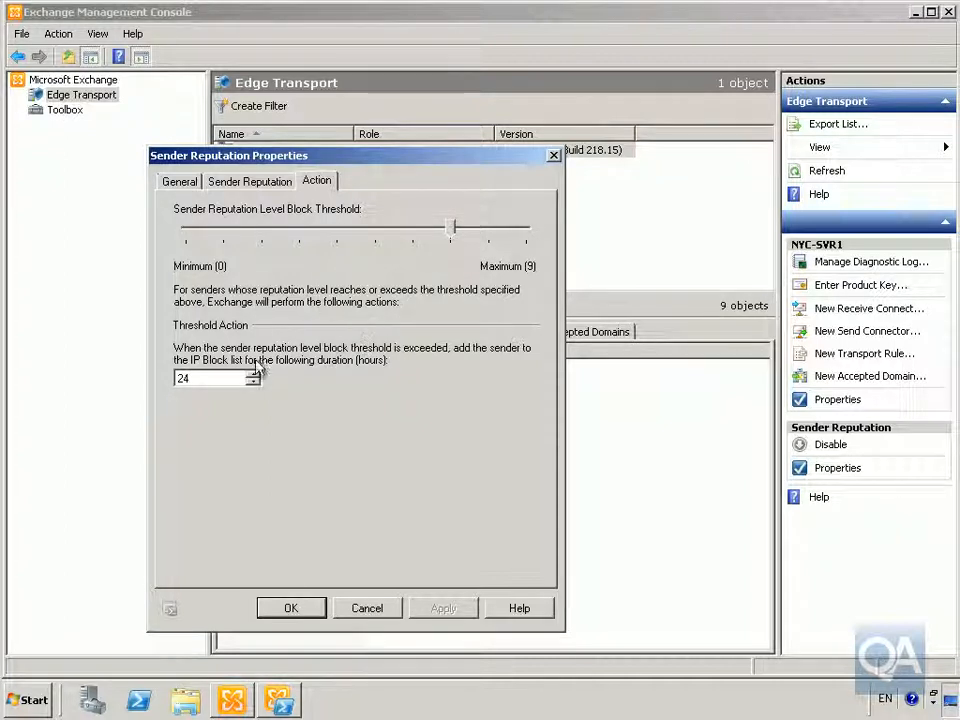
pyautogui.click(290, 609)
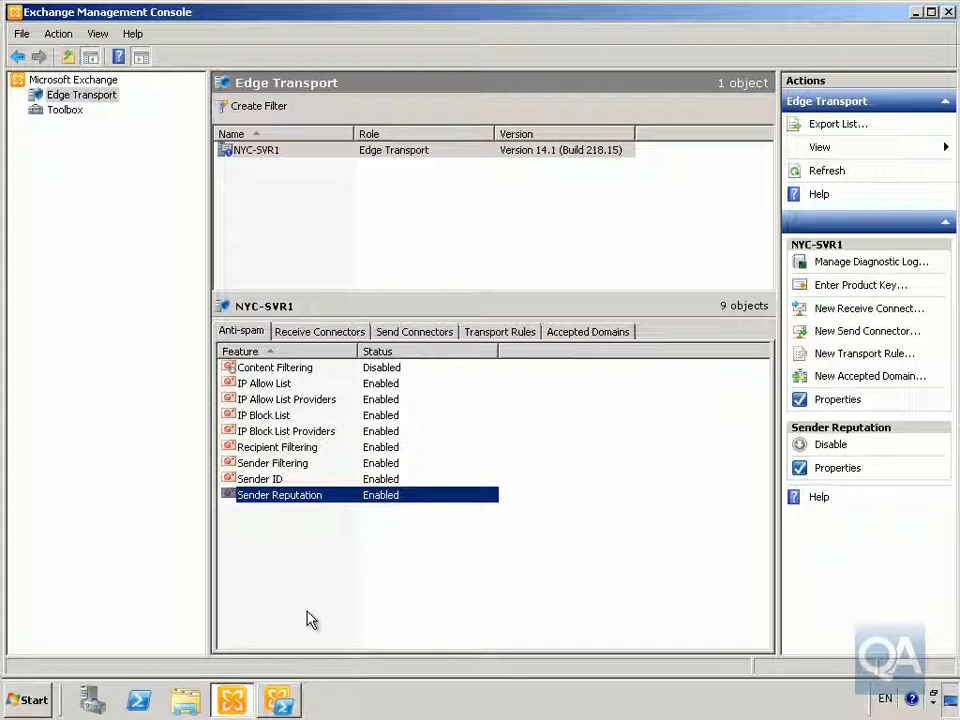
# Step: Set the quarantine mailbox address with Set-ContentFilterConfig -QuarantineMailbox in the Exchange Management Shell, and enable Content Filtering back in the Exchange Management Console
pyautogui.click(278, 700)
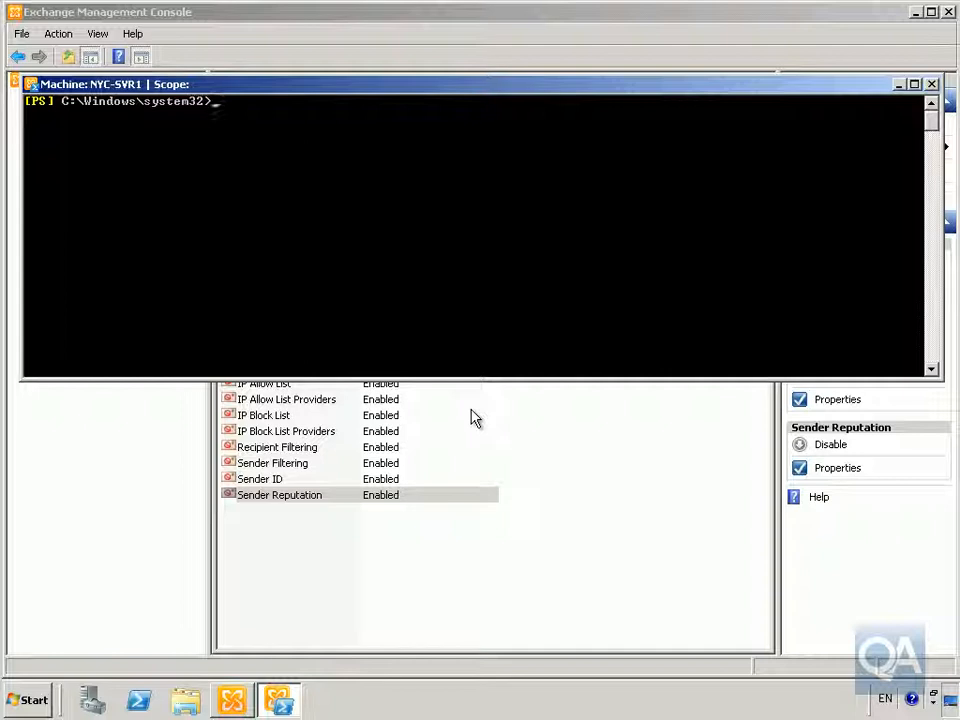
pyautogui.rightClick(285, 188)
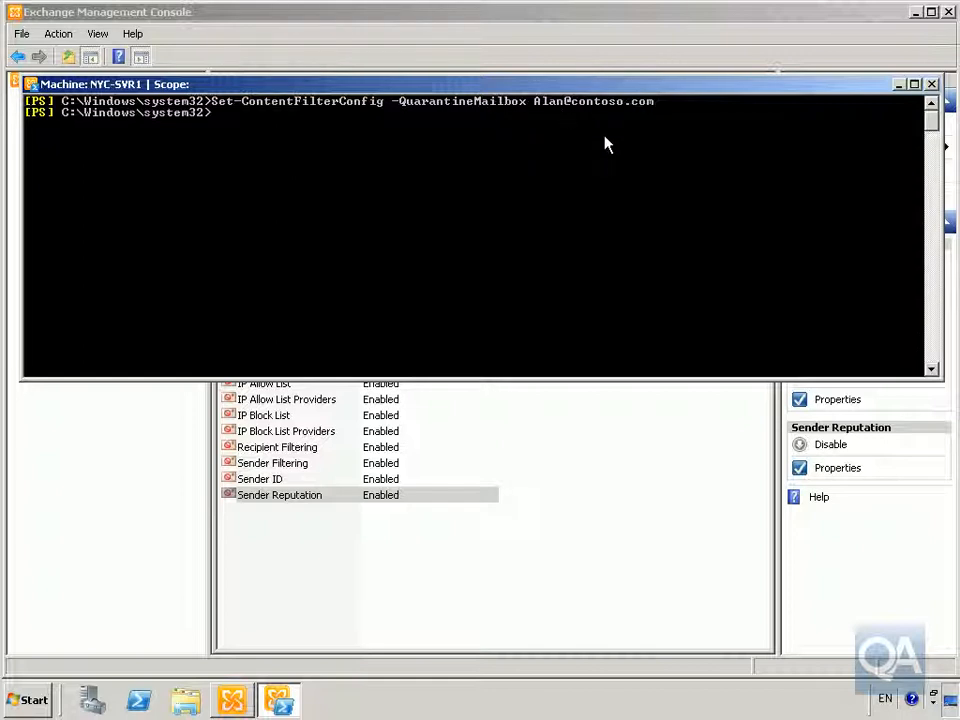
pyautogui.click(565, 565)
pyautogui.rightClick(304, 367)
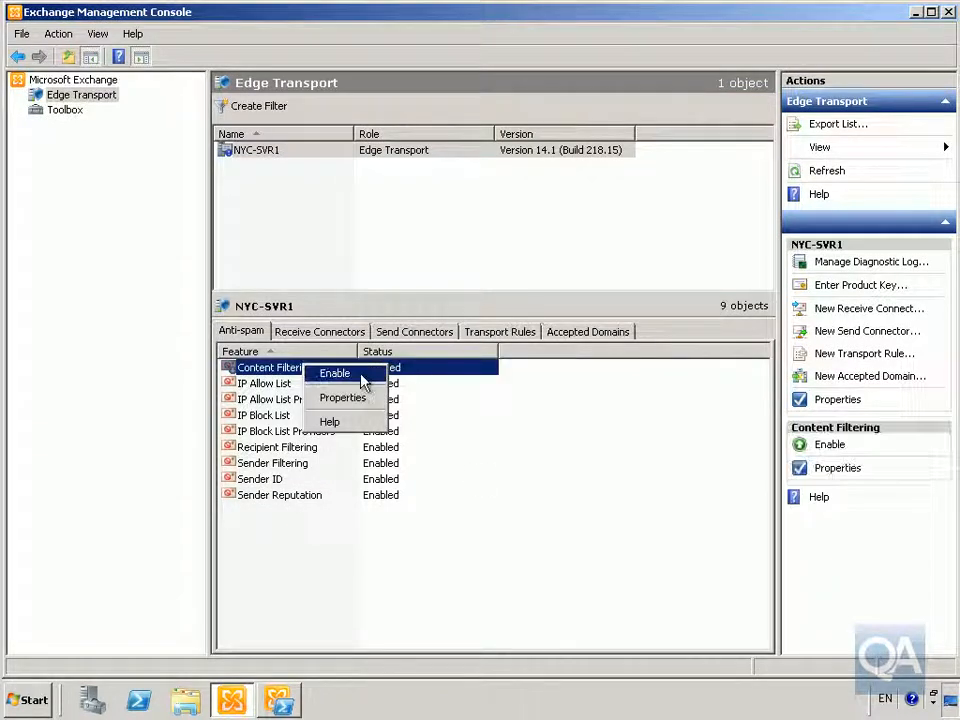
pyautogui.click(336, 373)
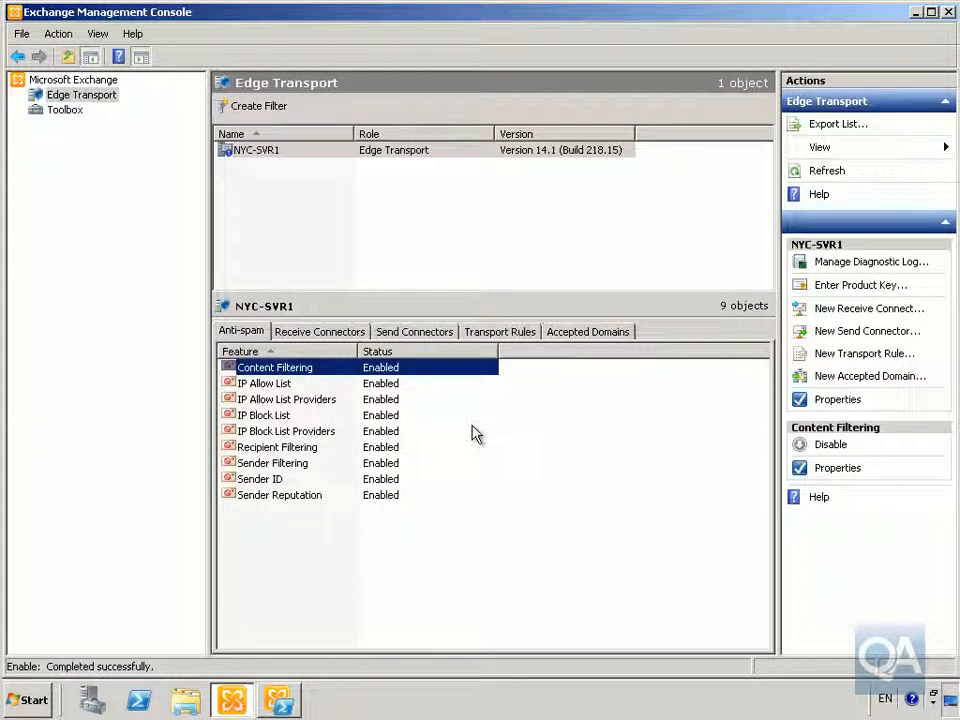
# Step: Add "Mortgages" to the allowed words and "Poler" to the blocked words in the Content Filtering properties
pyautogui.rightClick(396, 370)
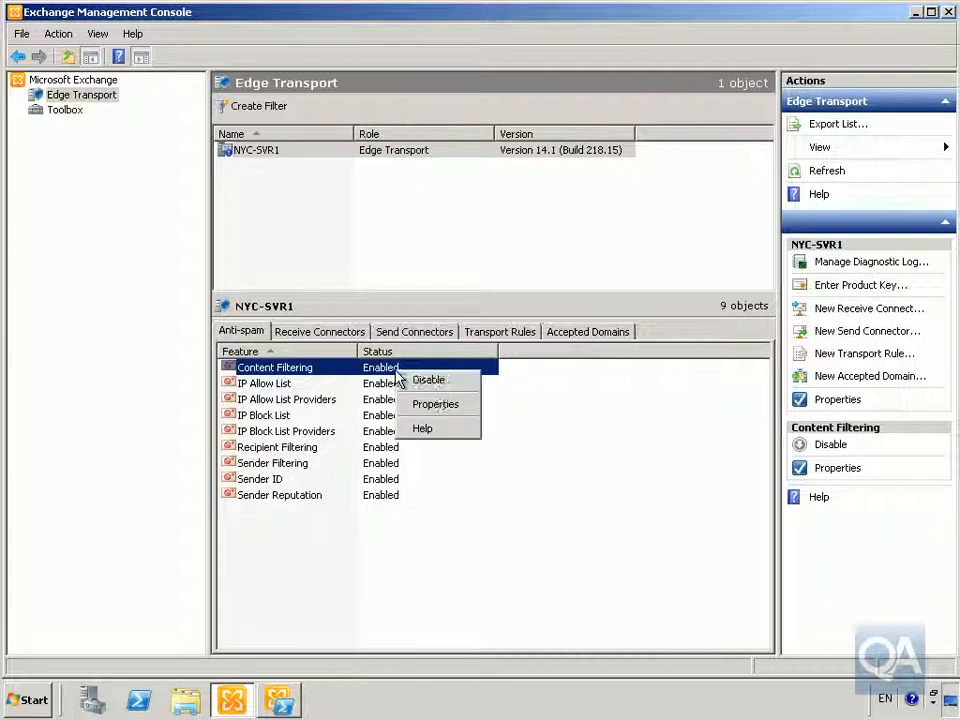
pyautogui.click(440, 405)
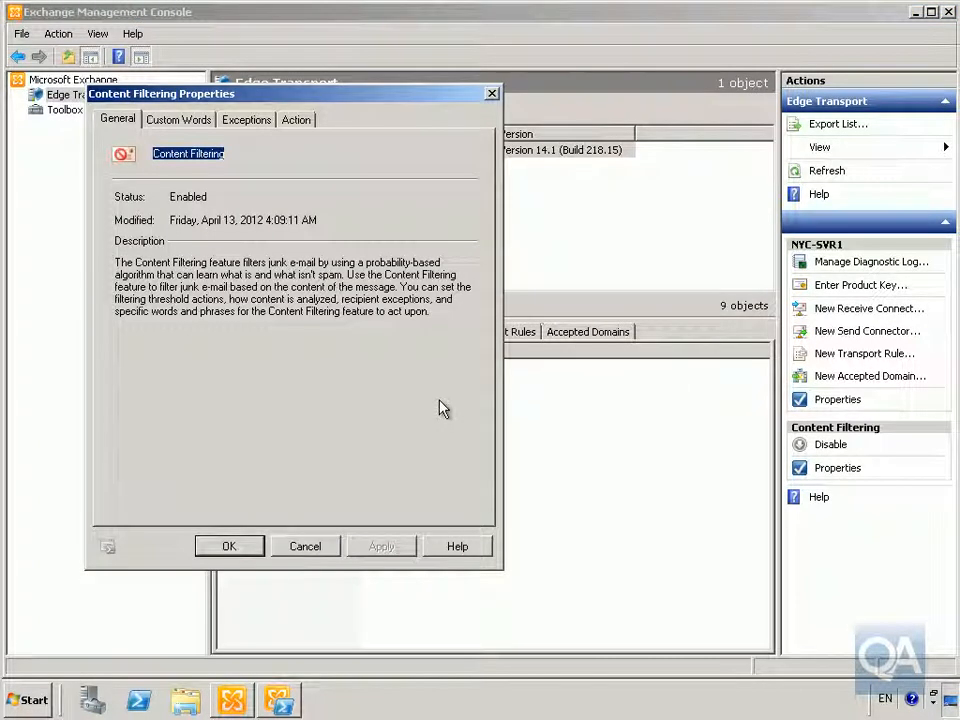
pyautogui.click(170, 121)
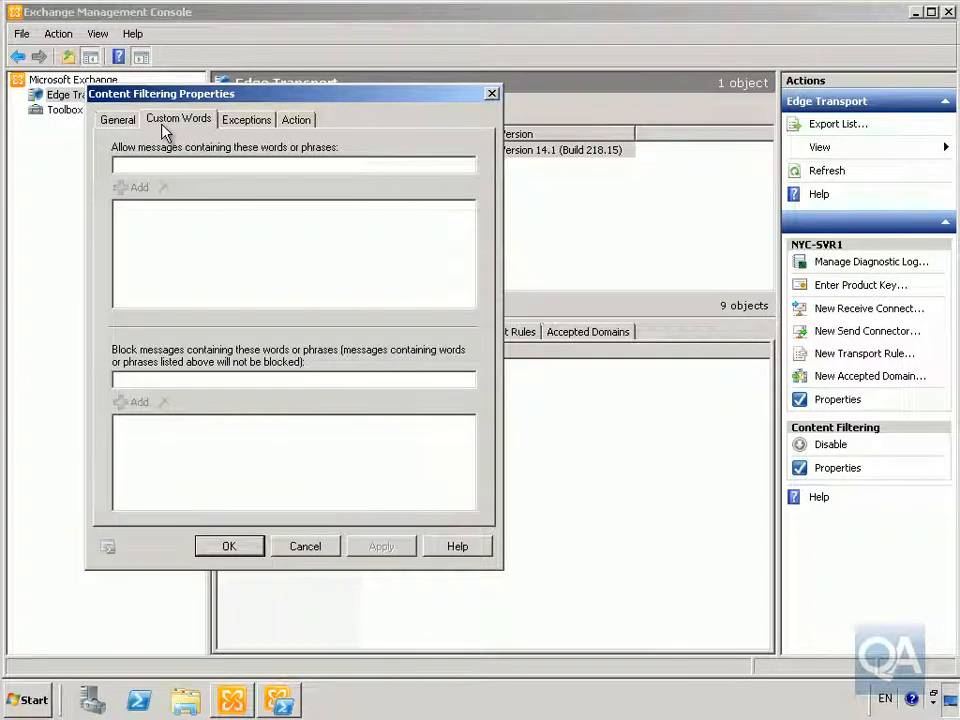
pyautogui.write('Mortgages')
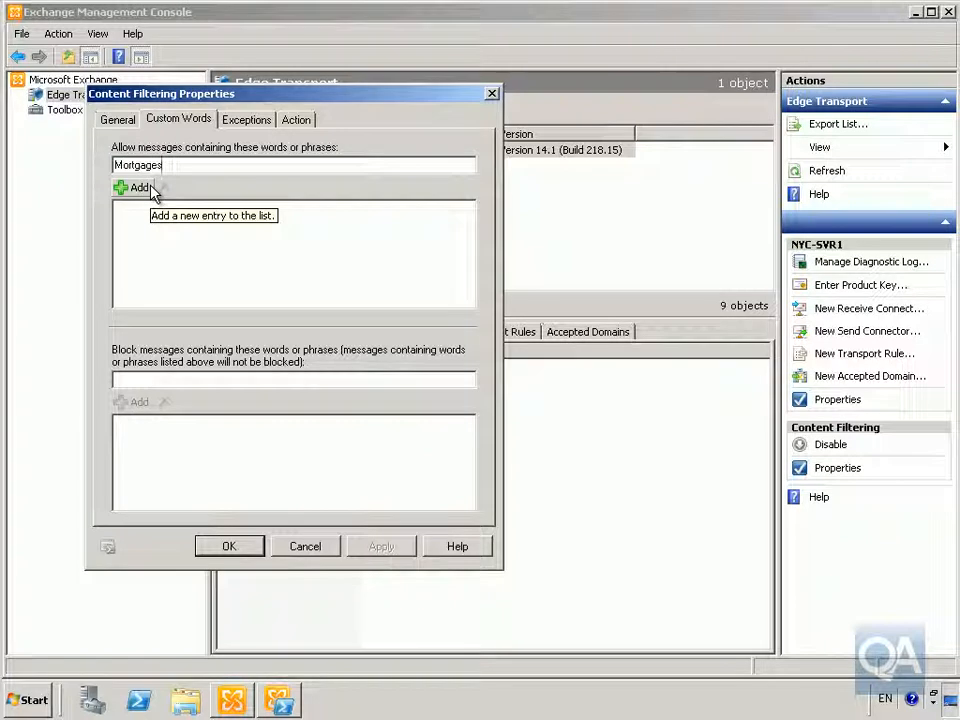
pyautogui.click(140, 188)
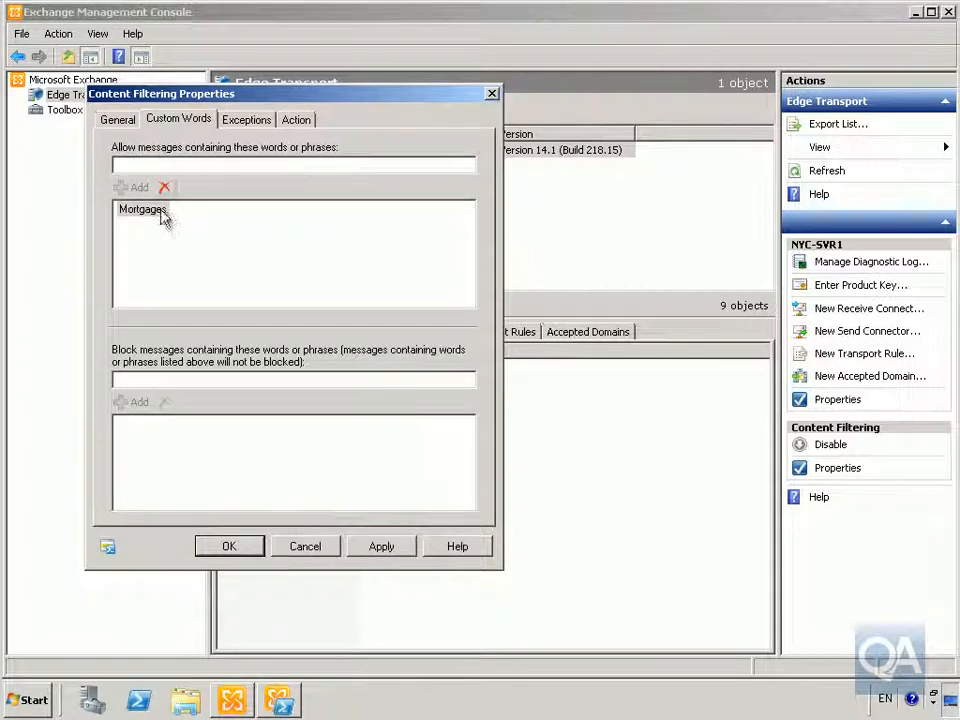
pyautogui.click(171, 379)
pyautogui.write('Po')
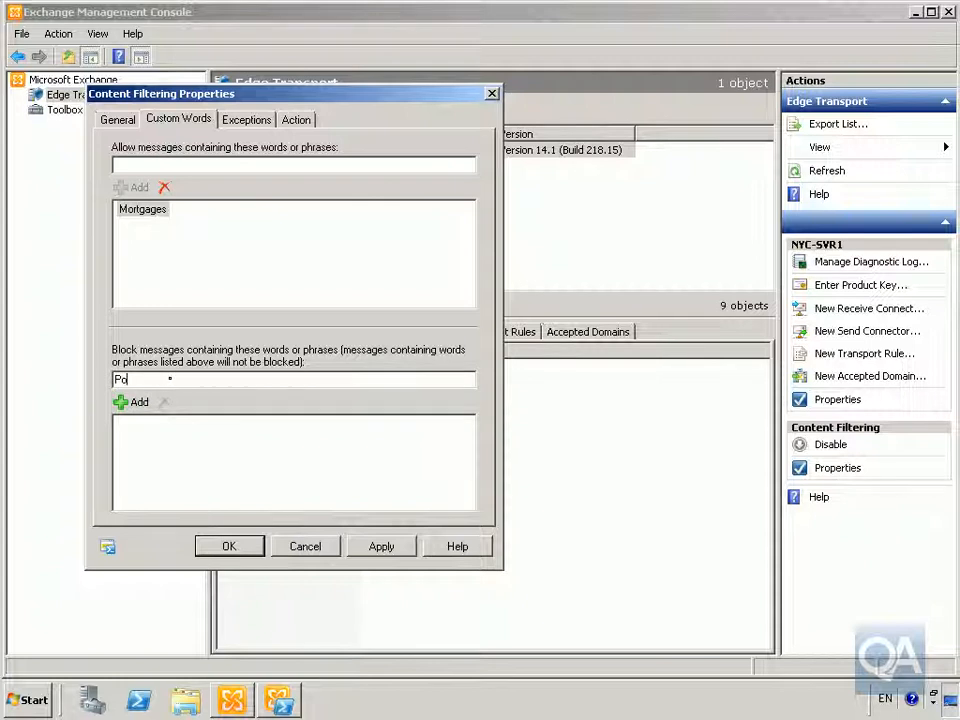
pyautogui.write('ler')
pyautogui.click(122, 403)
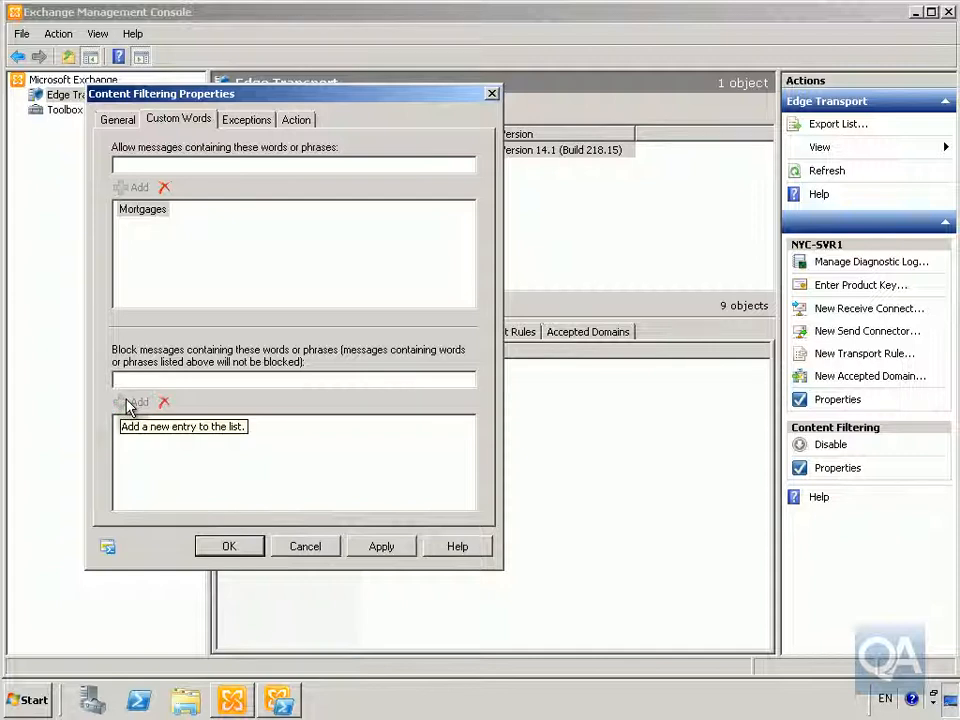
# Step: Enable quarantining of messages with an SCL rating of 7 or higher, raise the reject threshold by two, and save the Content Filtering properties
pyautogui.click(295, 121)
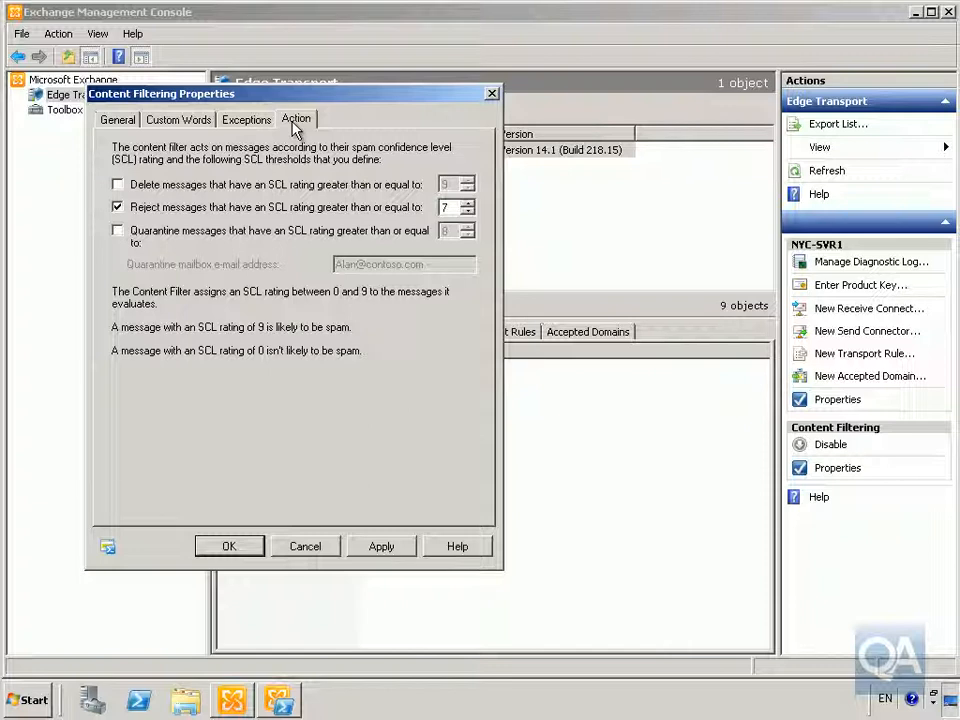
pyautogui.click(130, 236)
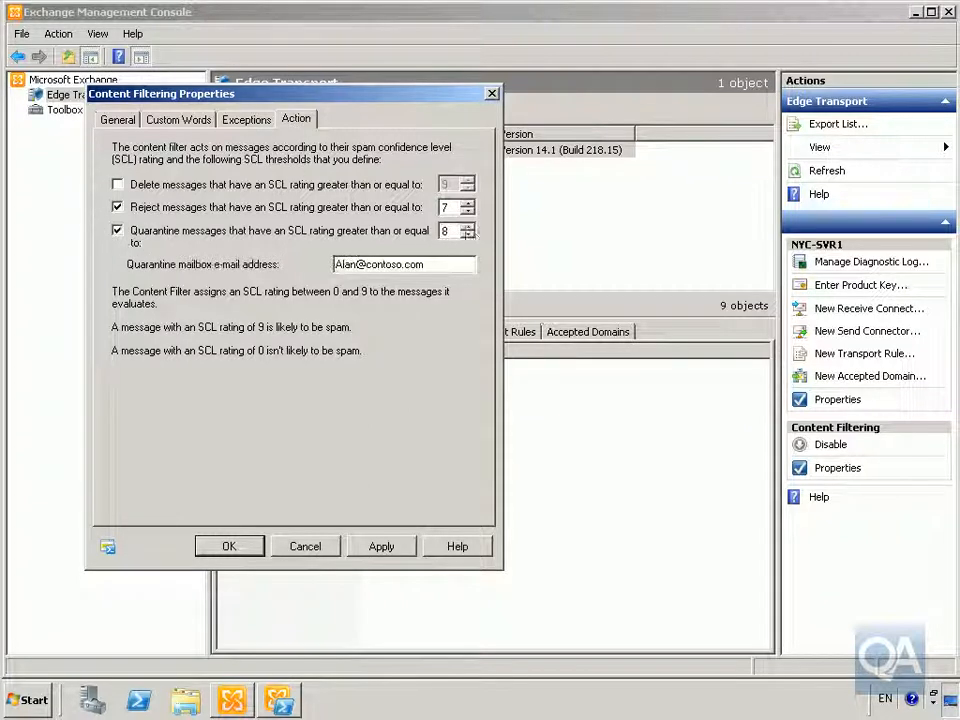
pyautogui.click(467, 235)
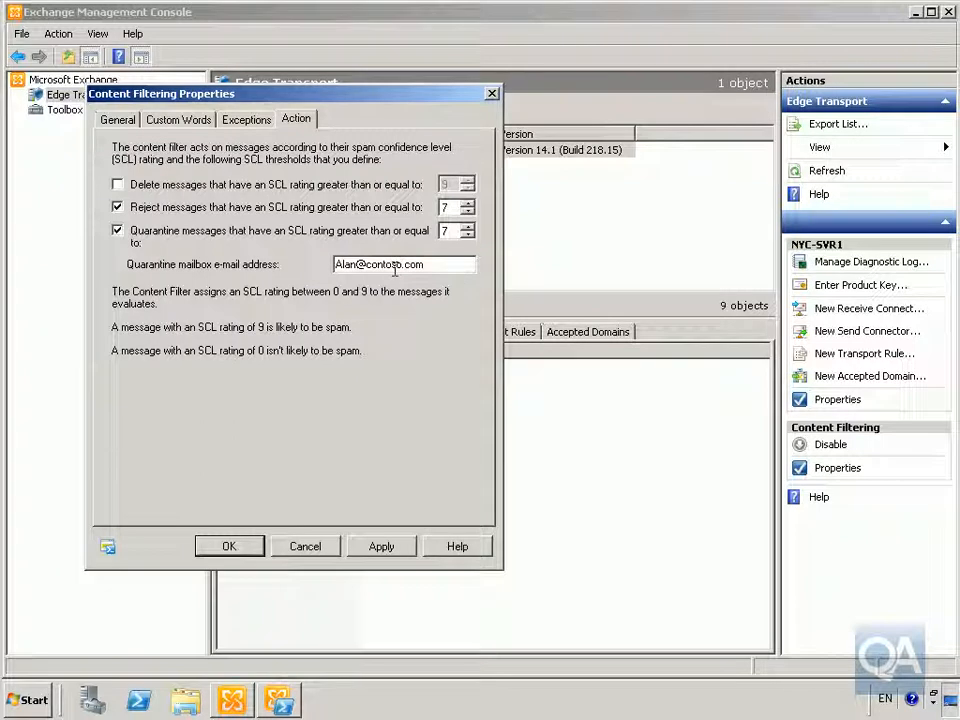
pyautogui.click(467, 203)
pyautogui.click(467, 203)
pyautogui.click(255, 547)
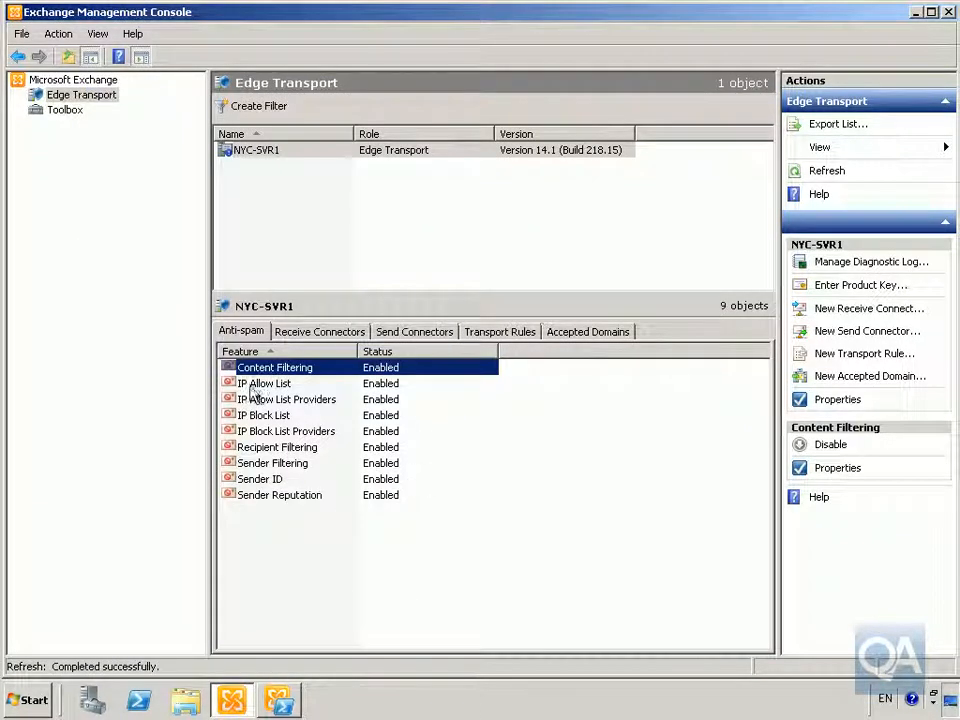